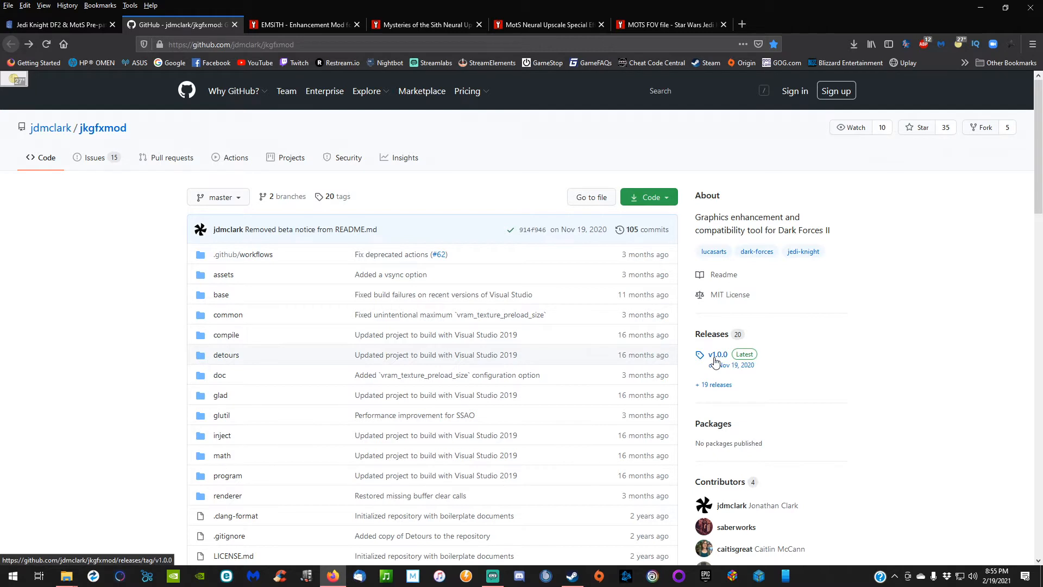
Review the download pages for jkgfxmod v1.0.0, EMSITH, the Mysteries of the Sith texture packs, the Special Effect Annex and MOTS FOV
left_click(716, 361)
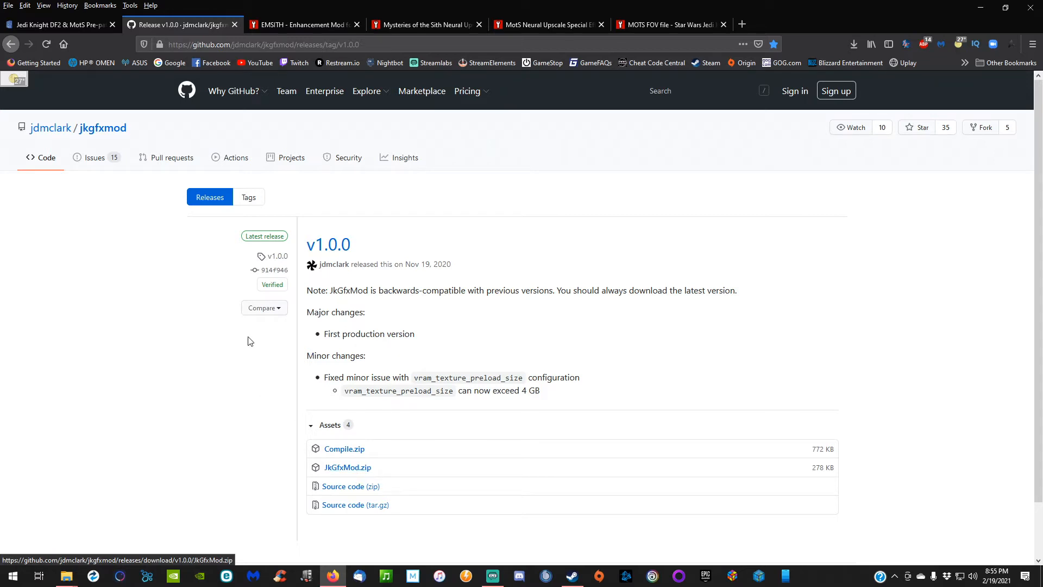
left_click(295, 27)
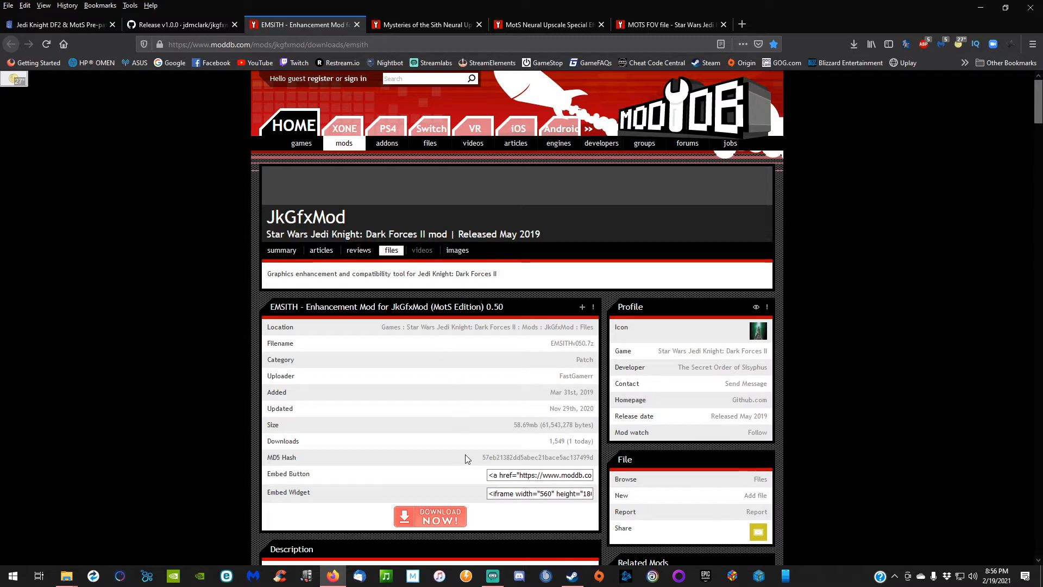
left_click(415, 28)
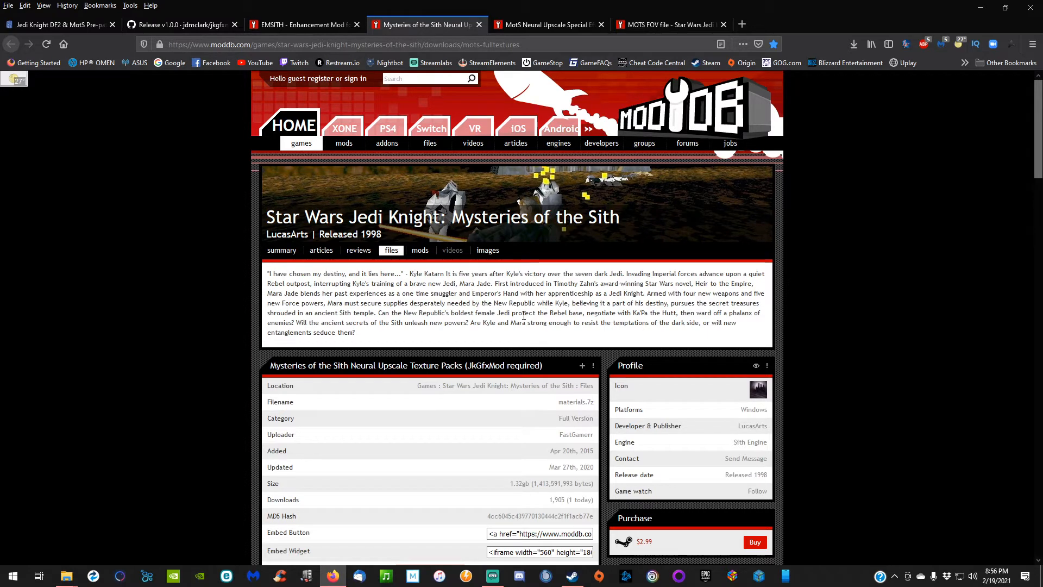
scroll(525, 313, "down", 5)
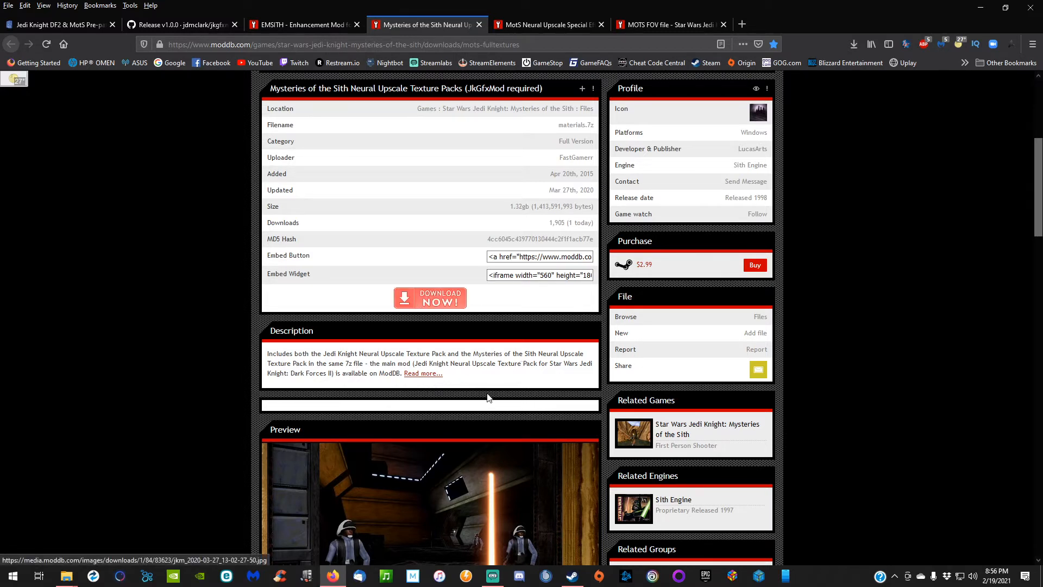
scroll(465, 407, "up", 5)
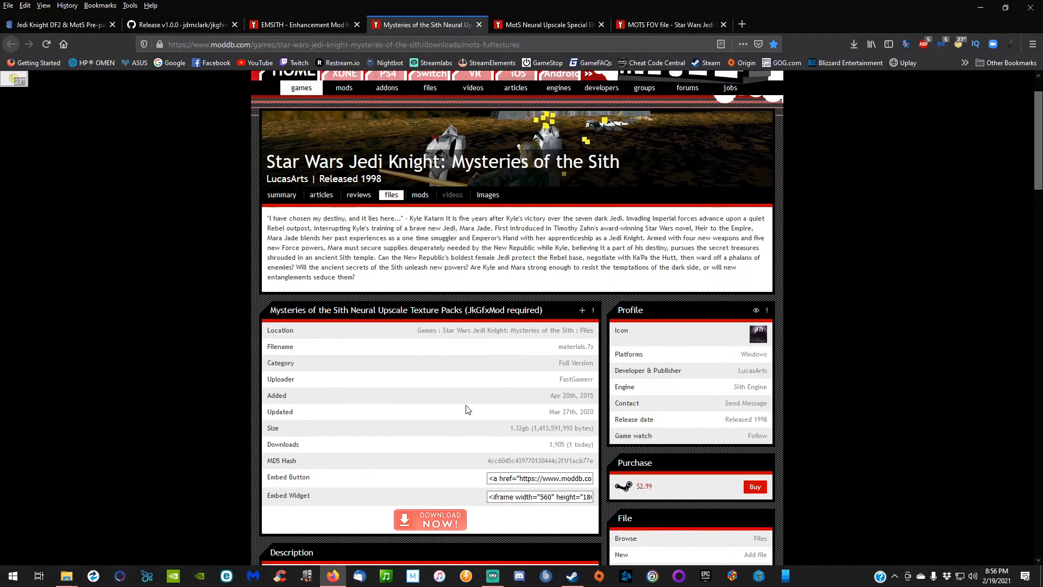
left_click(535, 27)
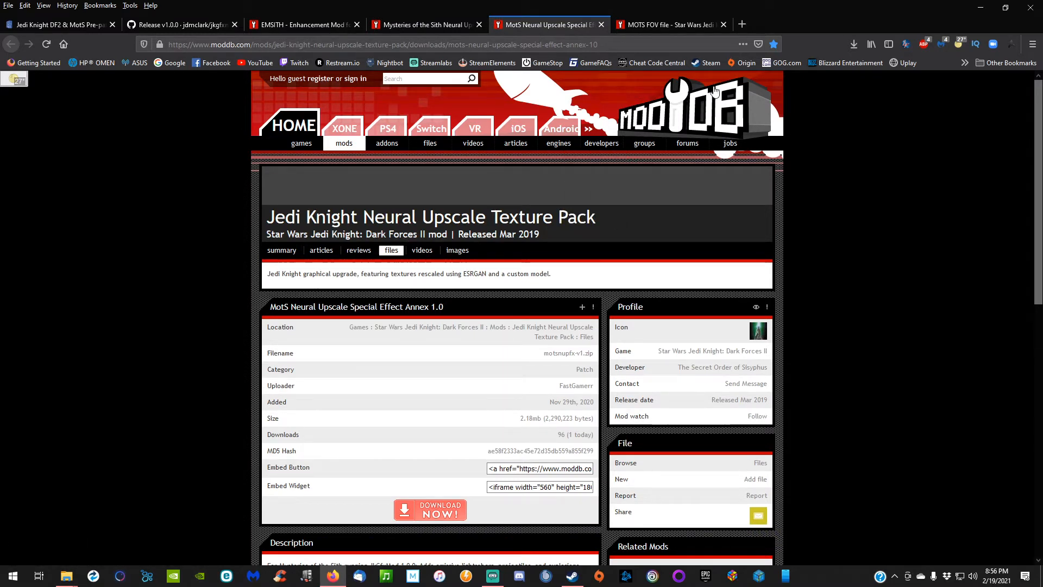
left_click(688, 23)
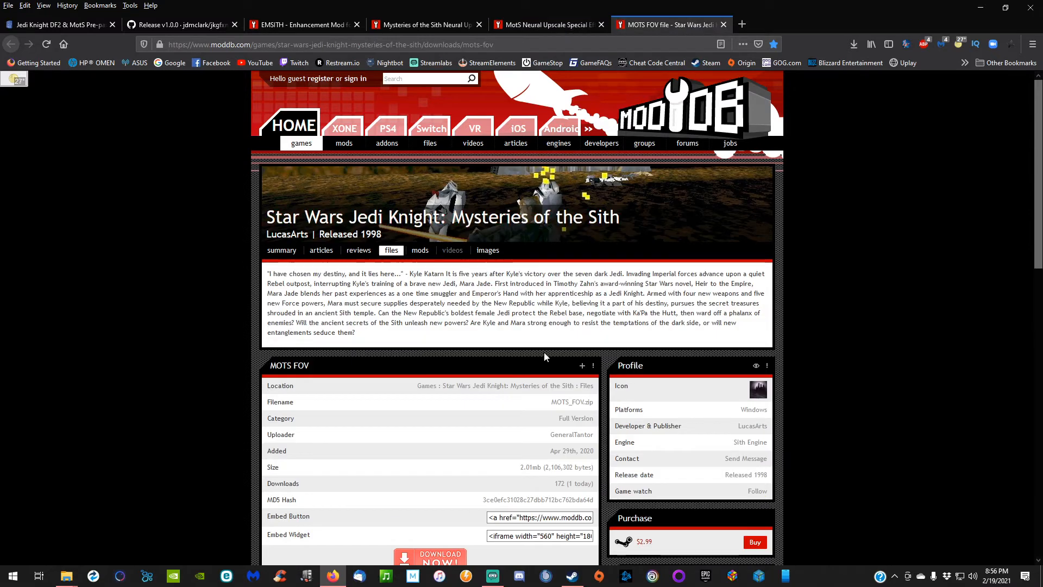
left_click(981, 8)
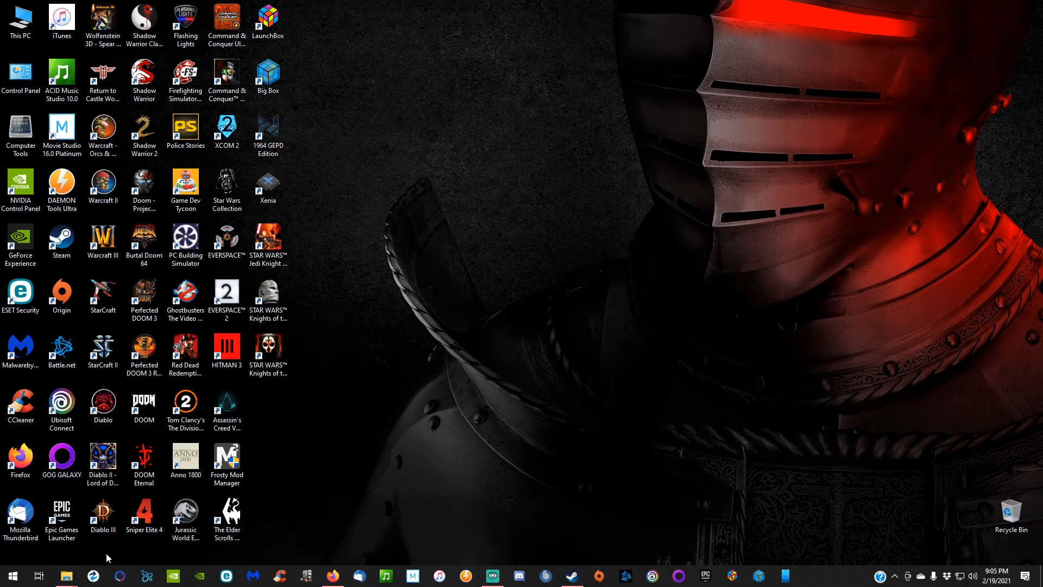
Arrange the MotS mods folder and Steam's common folder side by side, and open Jedi Knight Mysteries of the Sith within common
mouse_move(68, 580)
left_click(90, 547)
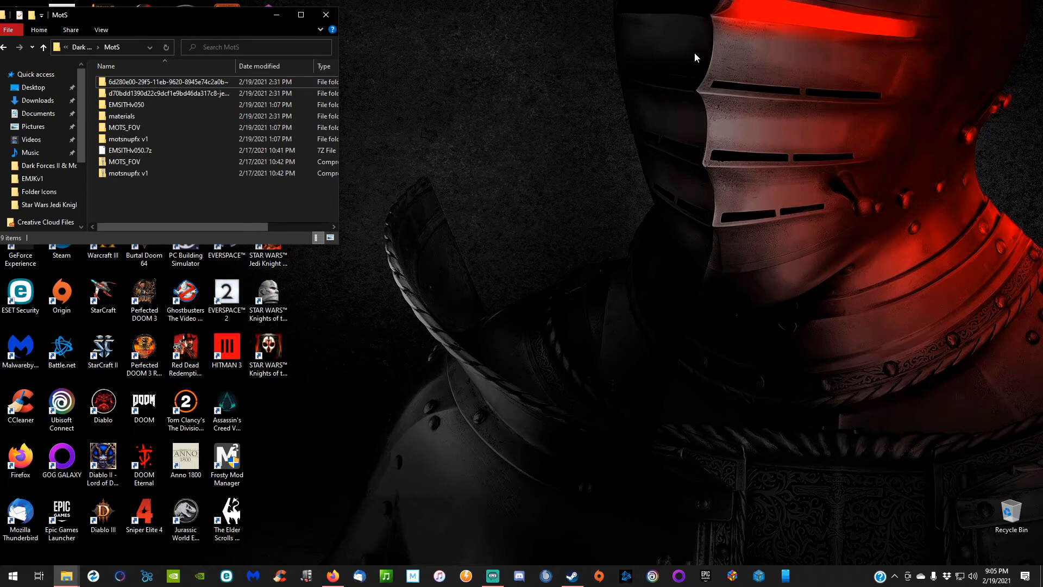
left_click_drag(210, 15, 1040, 87)
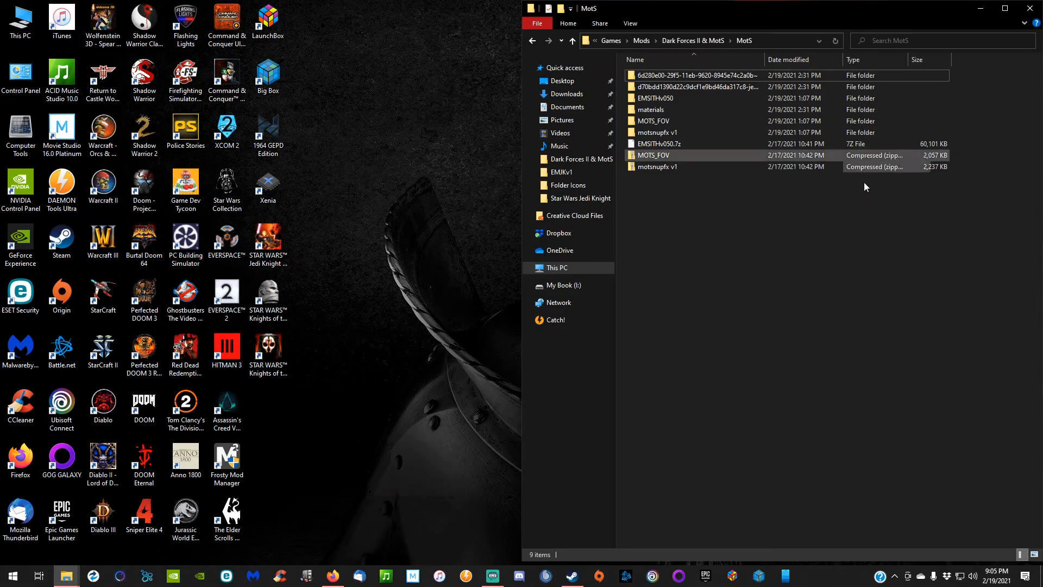
mouse_move(67, 580)
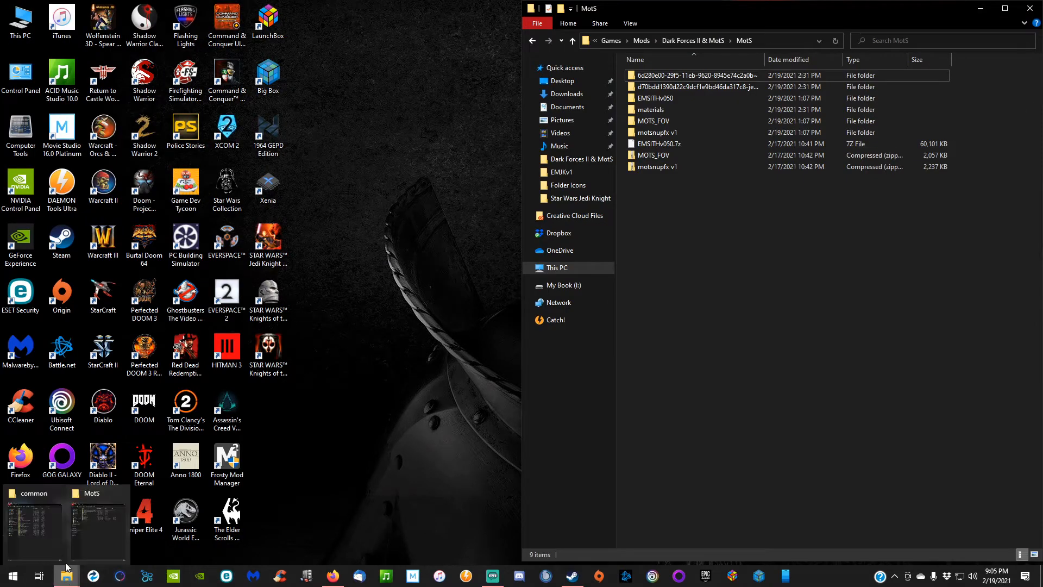
left_click(47, 535)
left_click_drag(227, 10, 0, 8)
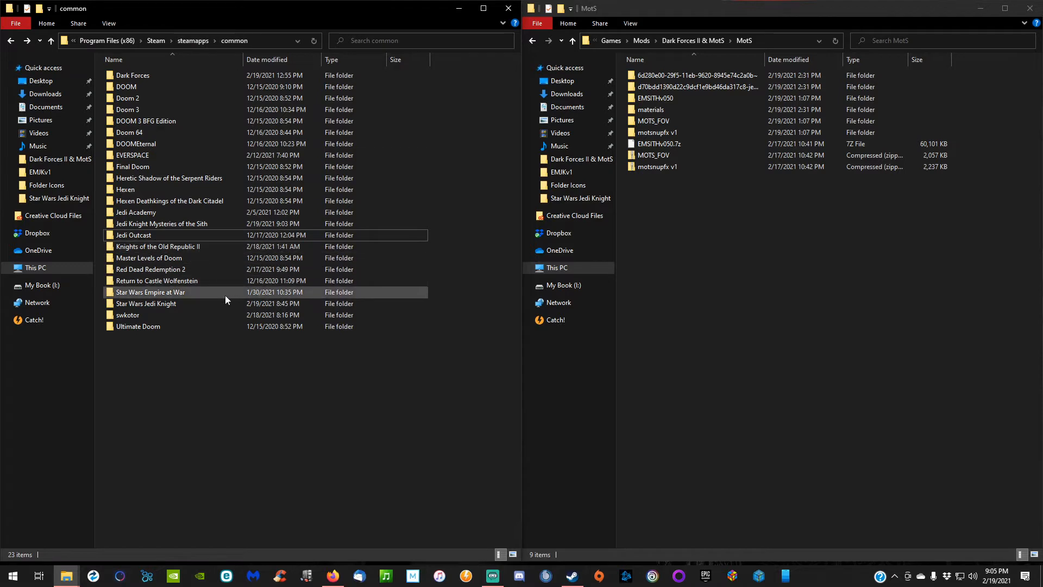
left_click(188, 226)
double_click(188, 224)
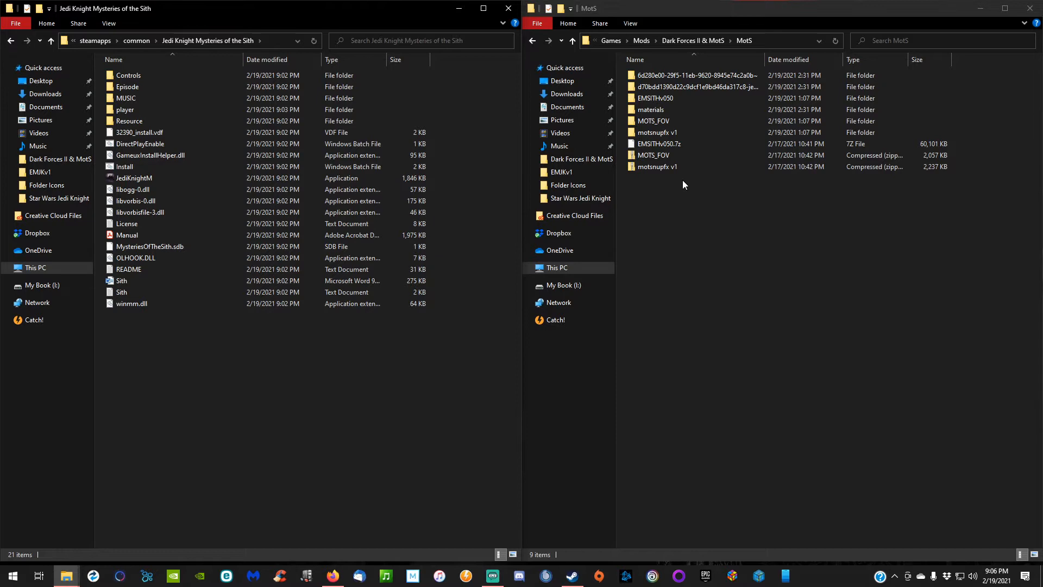
left_click_drag(688, 200, 652, 143)
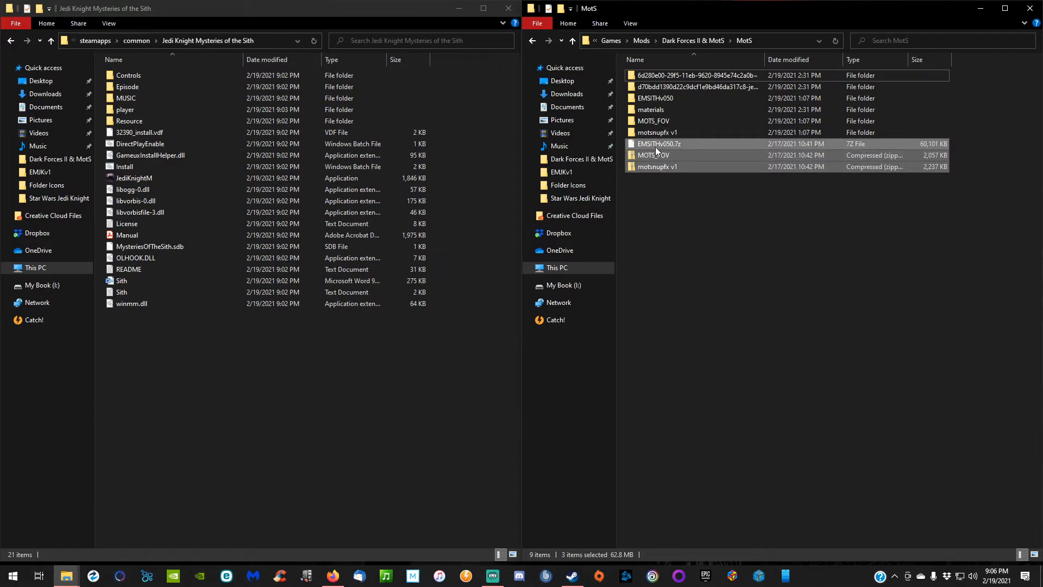
right_click(655, 146)
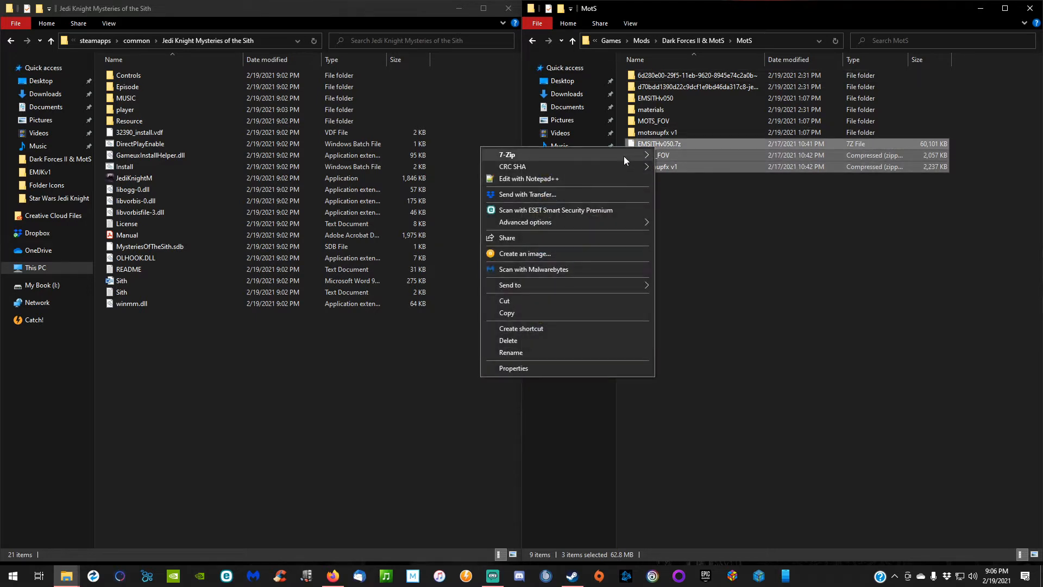
mouse_move(623, 156)
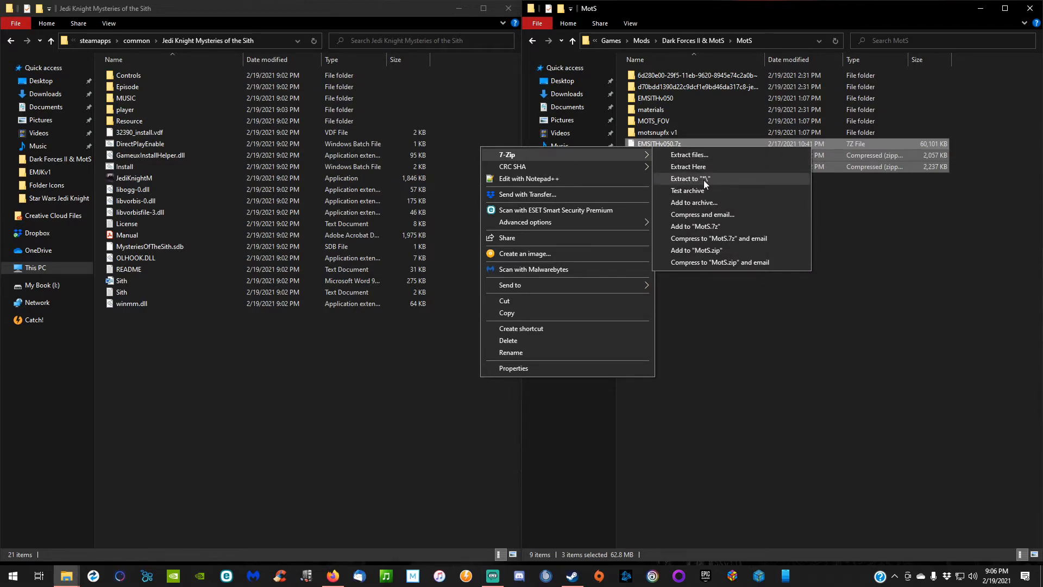
left_click(876, 210)
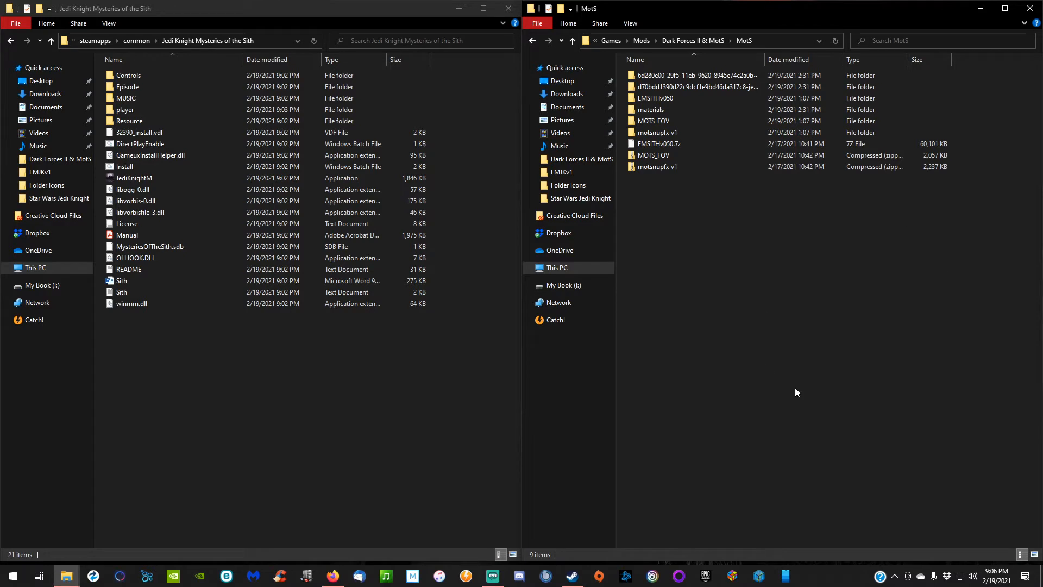
Copy the JKM application from the unofficial patches' Jedi Knight - Mysteries of the Sith folder into the game's installation folder
double_click(674, 88)
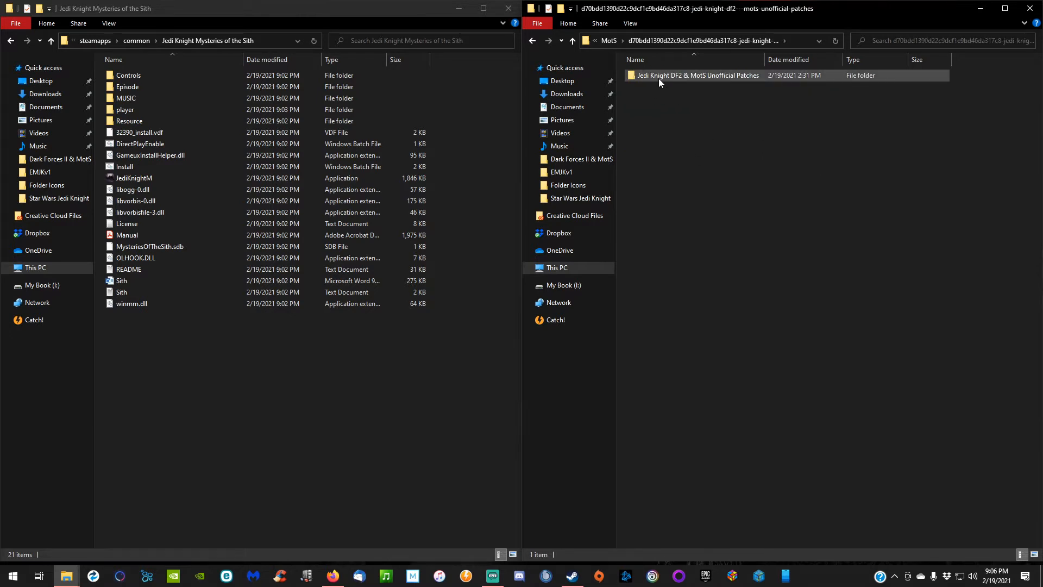
double_click(686, 77)
double_click(702, 89)
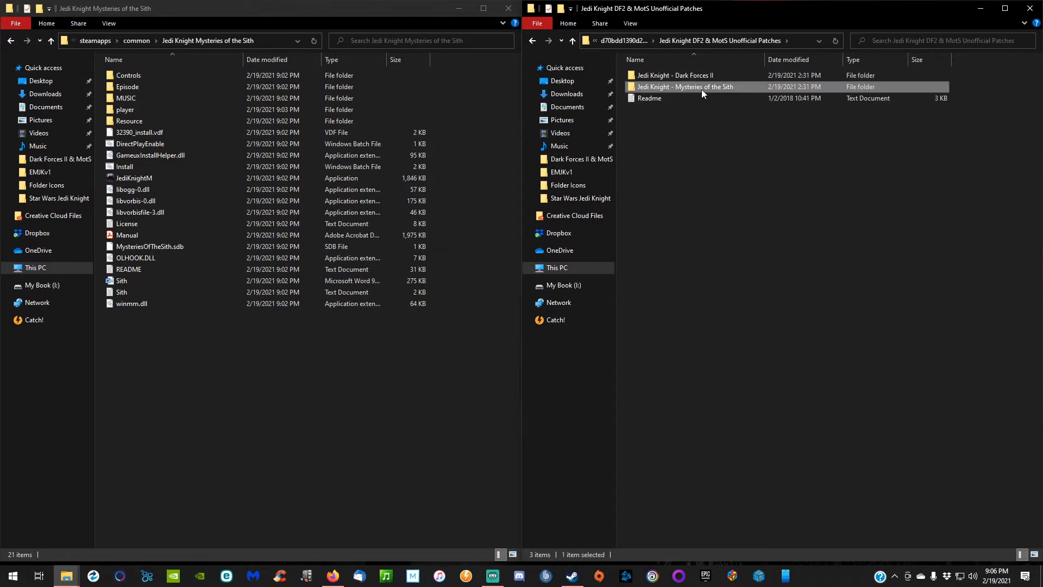
right_click(641, 74)
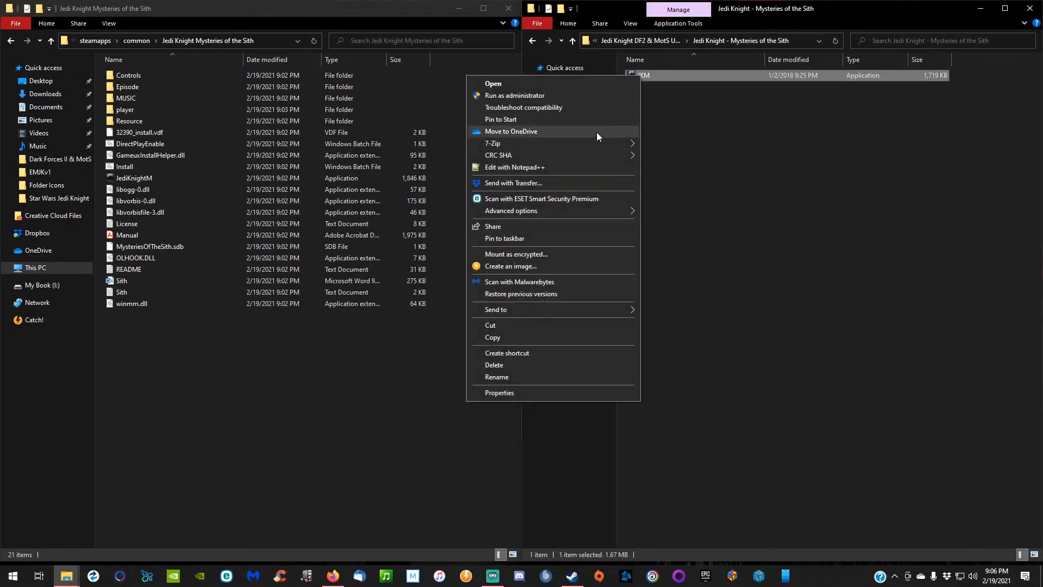
left_click(511, 337)
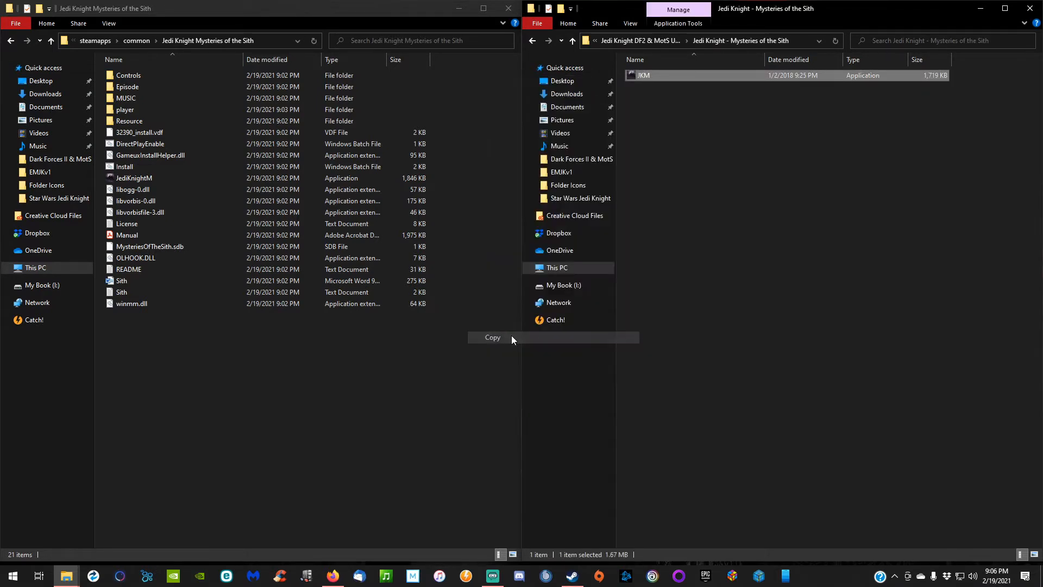
right_click(240, 383)
left_click(197, 458)
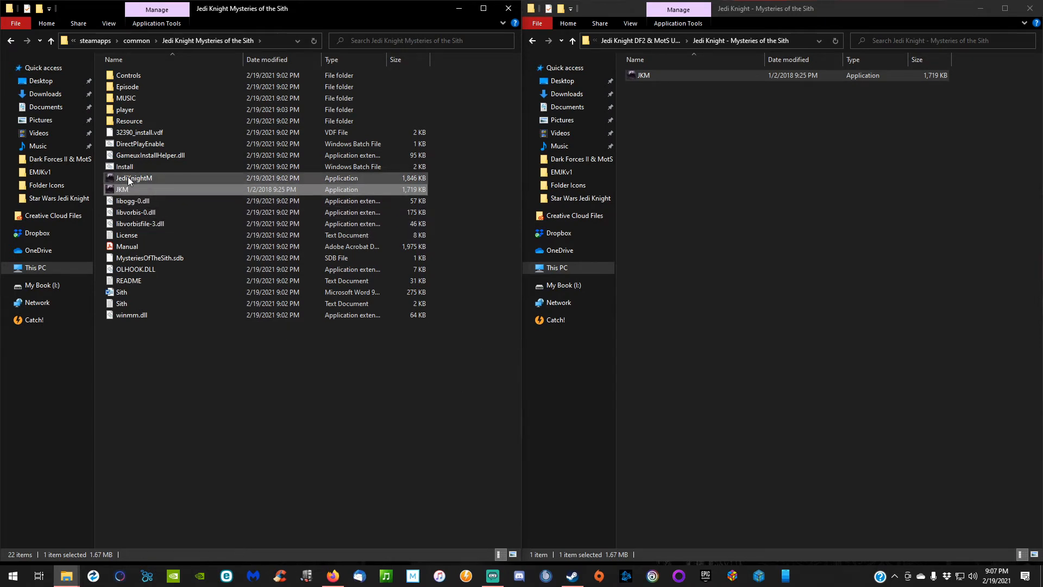
Create a folder named Backup in the Jedi Knight Mysteries of the Sith game folder
right_click(441, 321)
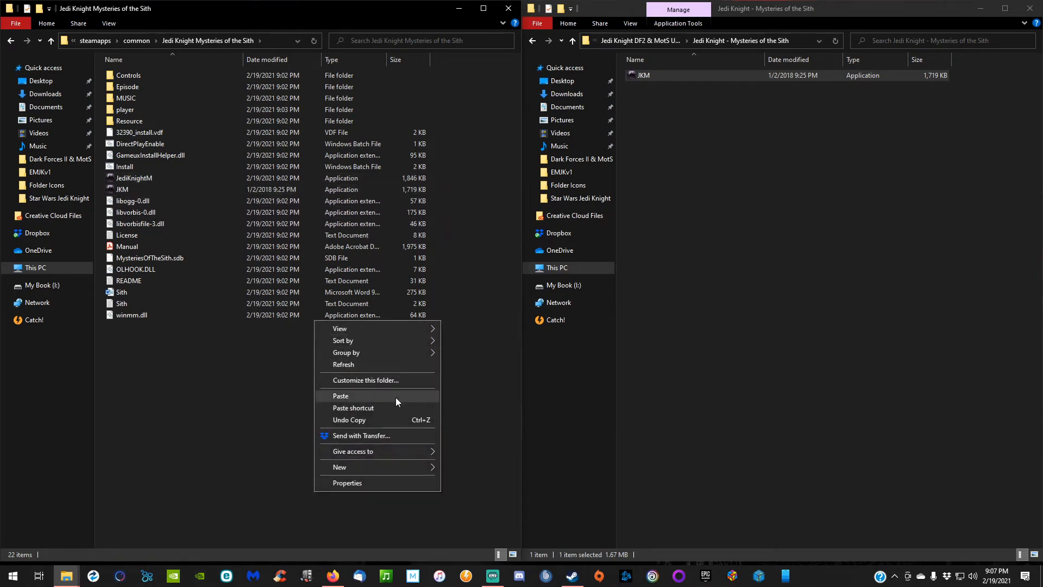
mouse_move(383, 471)
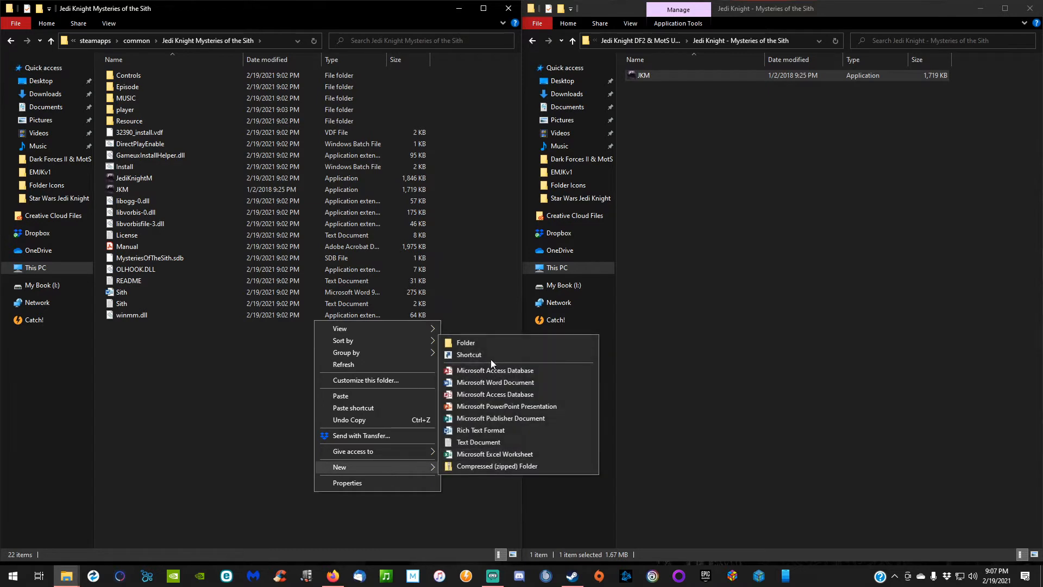
left_click(485, 343)
type("Backup")
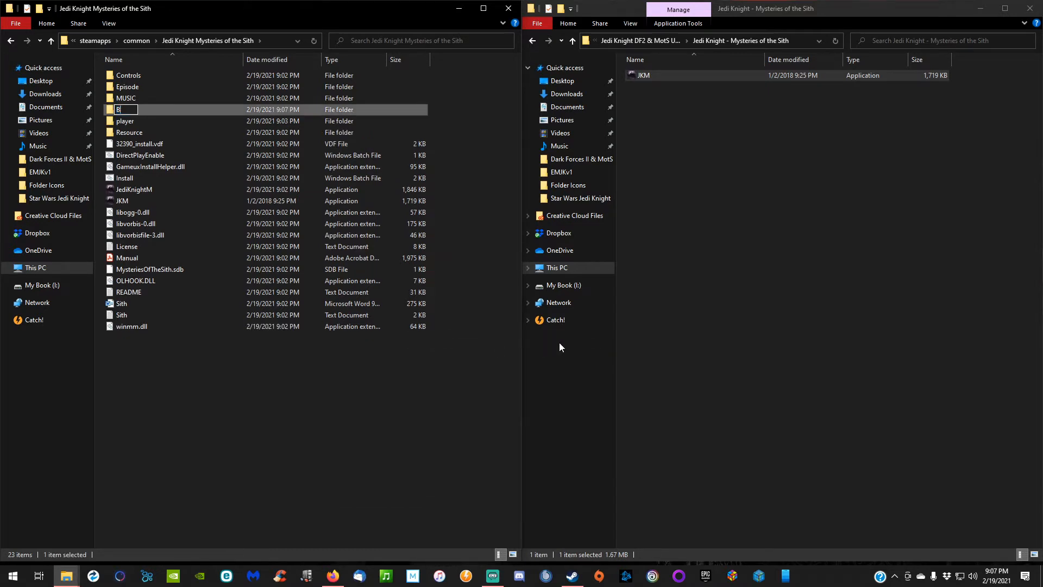
left_click(481, 409)
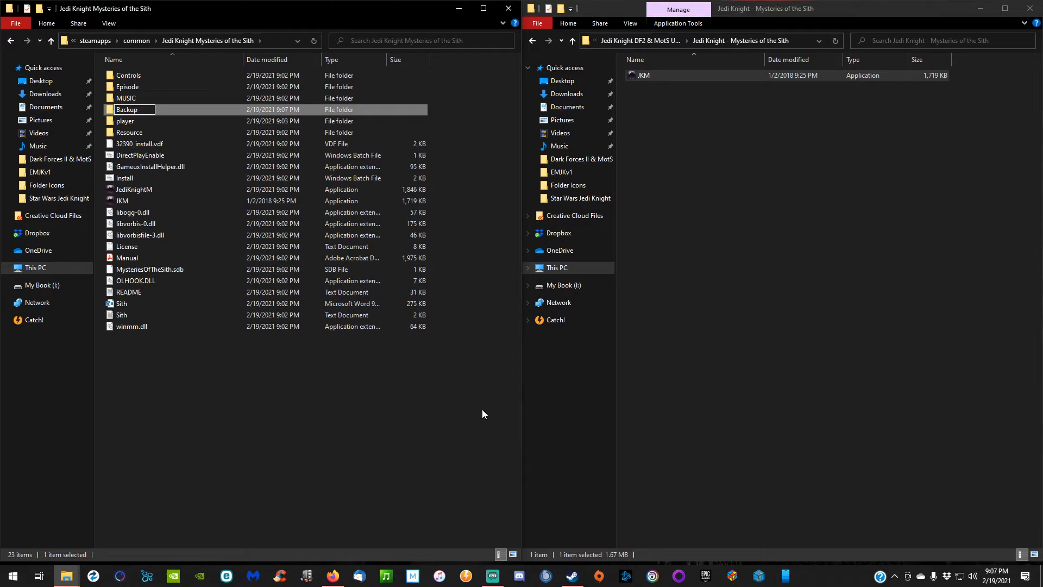
Copy the file name of the original JediKnightM application, and move that application into the Backup folder
left_click(138, 192)
left_click(131, 192)
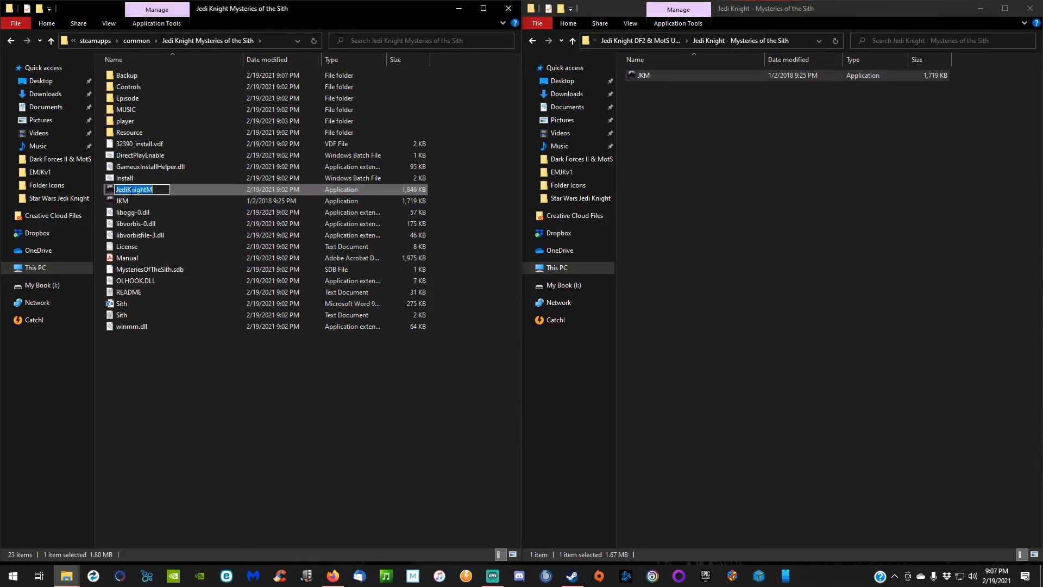
right_click(131, 194)
left_click(114, 228)
left_click(193, 361)
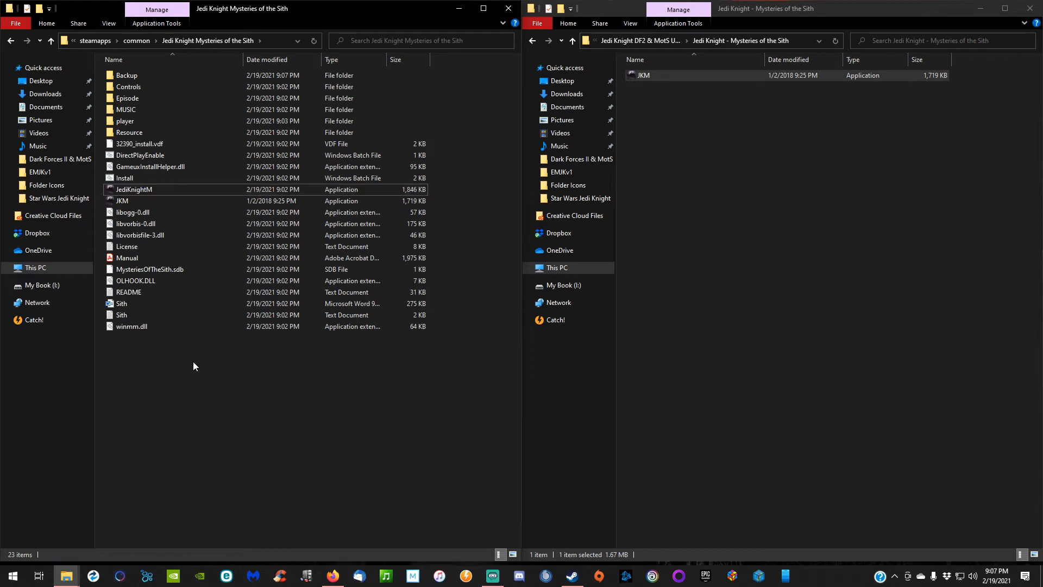
left_click_drag(150, 190, 145, 75)
Rename the patched JKM application to JediKnightM using the copied name
left_click(121, 192)
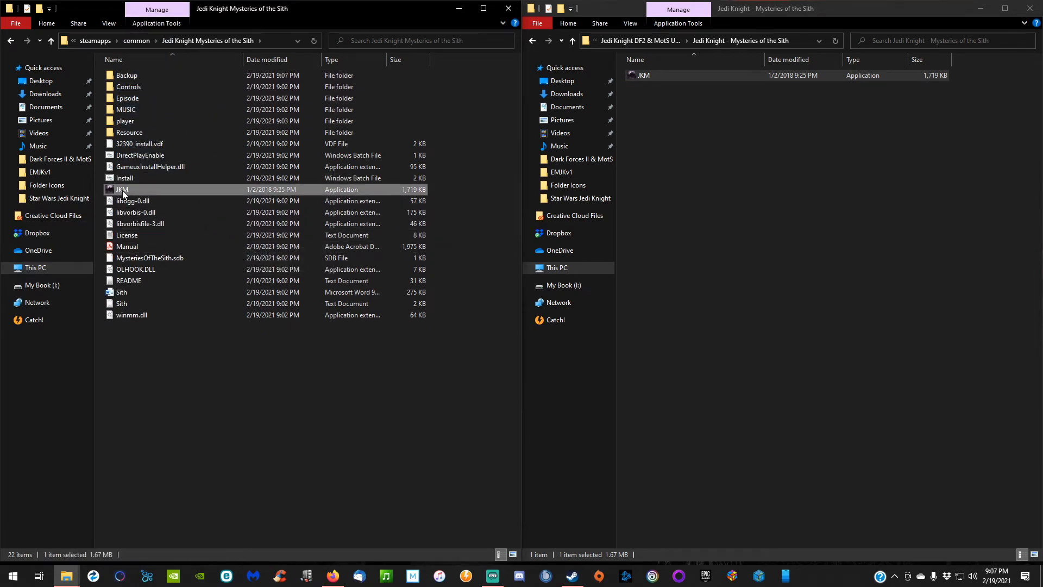
left_click(122, 190)
right_click(122, 190)
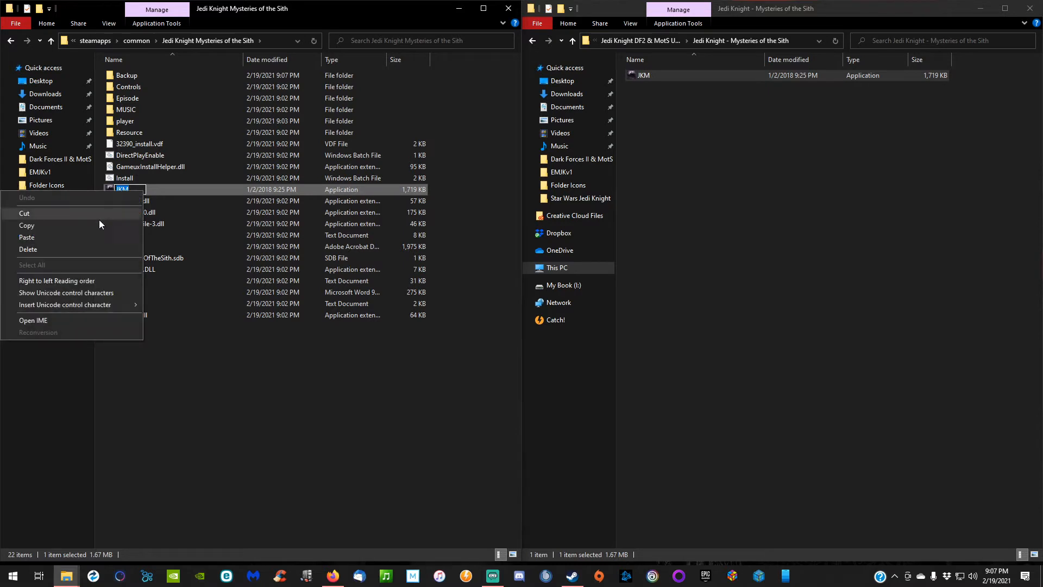
left_click(89, 237)
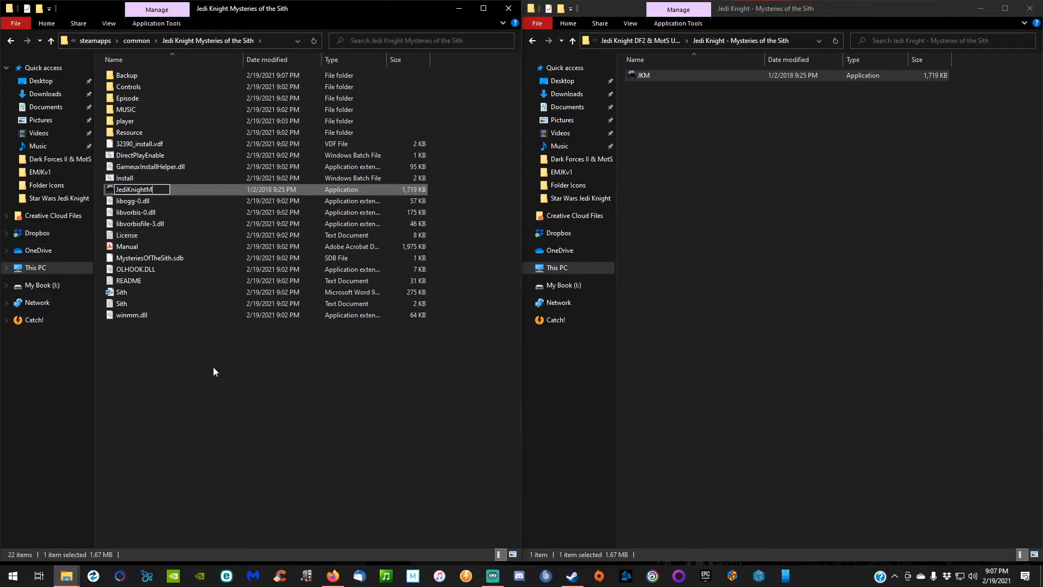
left_click(249, 418)
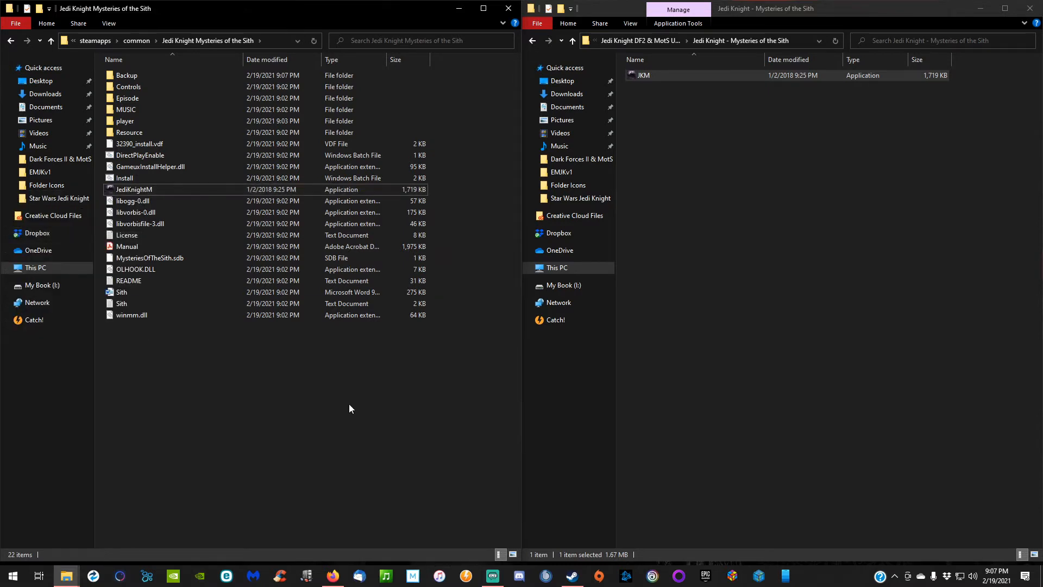
Copy all the JkGfxMod files from the MotS mod folder beginning with 6d280e00 into the Jedi Knight Mysteries of the Sith game folder
left_click(532, 39)
left_click(536, 42)
left_click(536, 42)
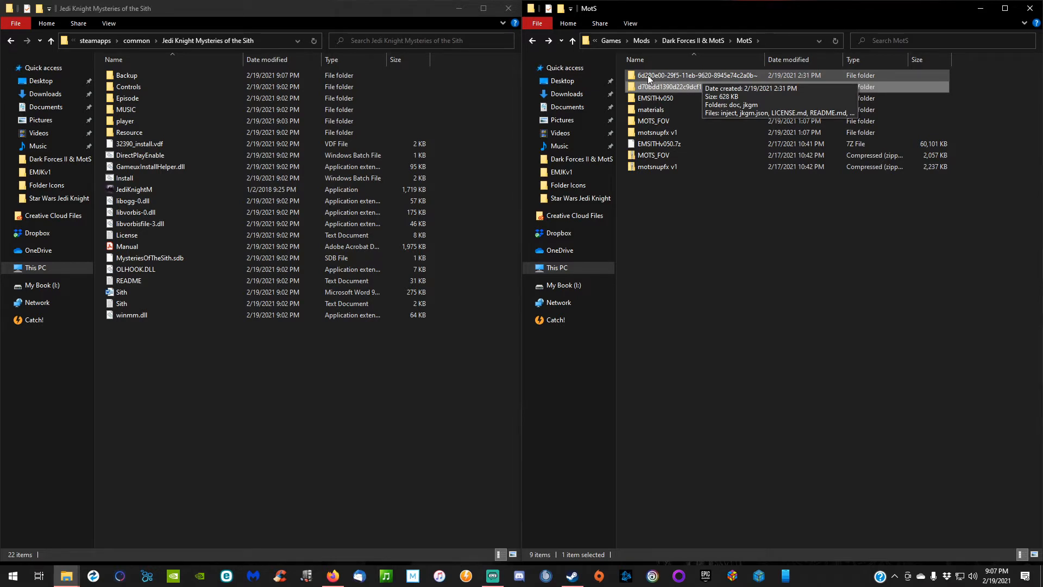
double_click(704, 74)
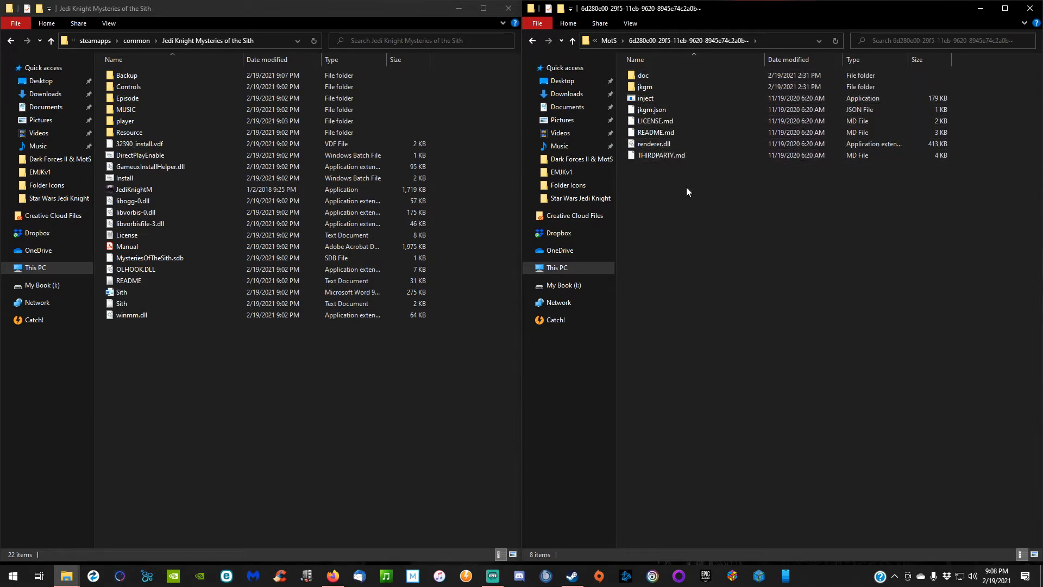
left_click_drag(697, 193, 633, 73)
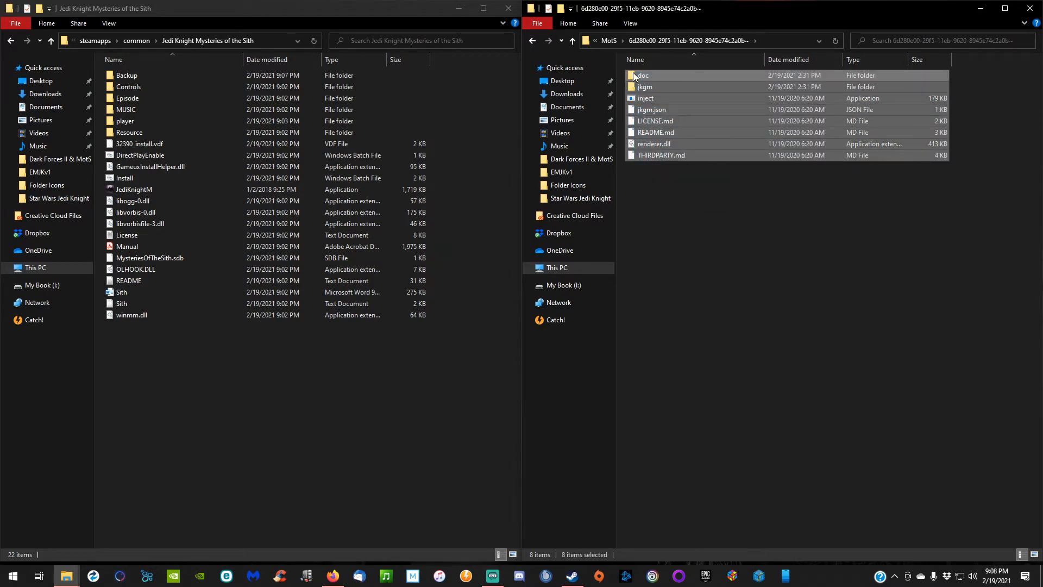
right_click(633, 74)
left_click(543, 275)
right_click(214, 403)
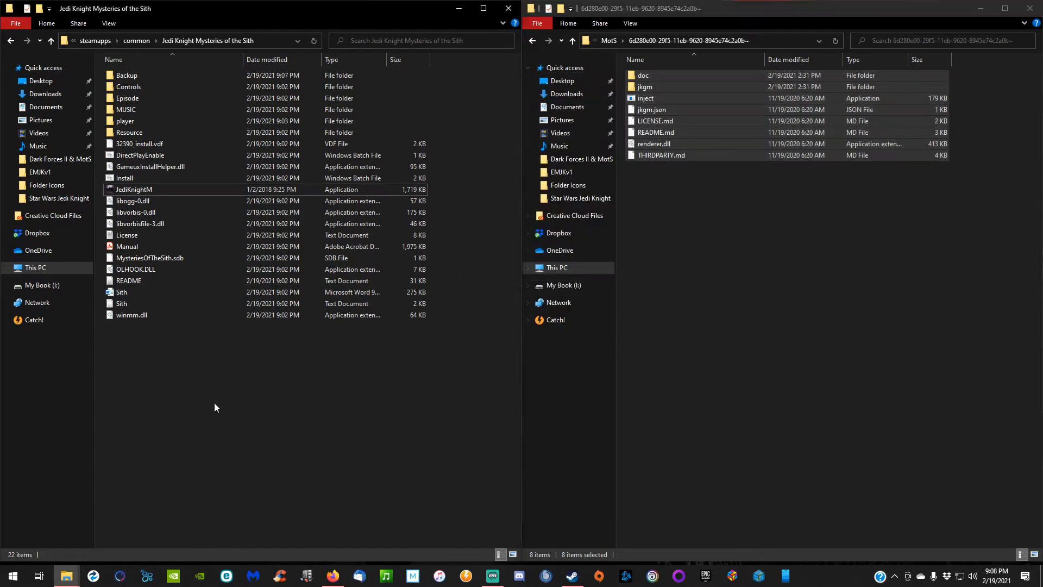
left_click(129, 308)
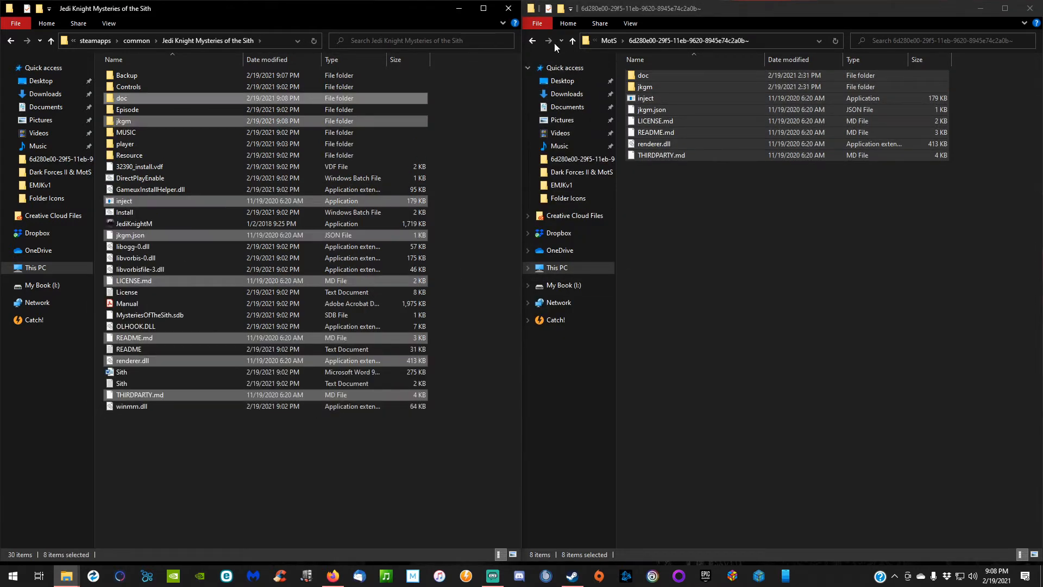
Copy the Episode, jkgm and Resource folders from EMSITHv050 into the Jedi Knight Mysteries of the Sith game folder
left_click(532, 41)
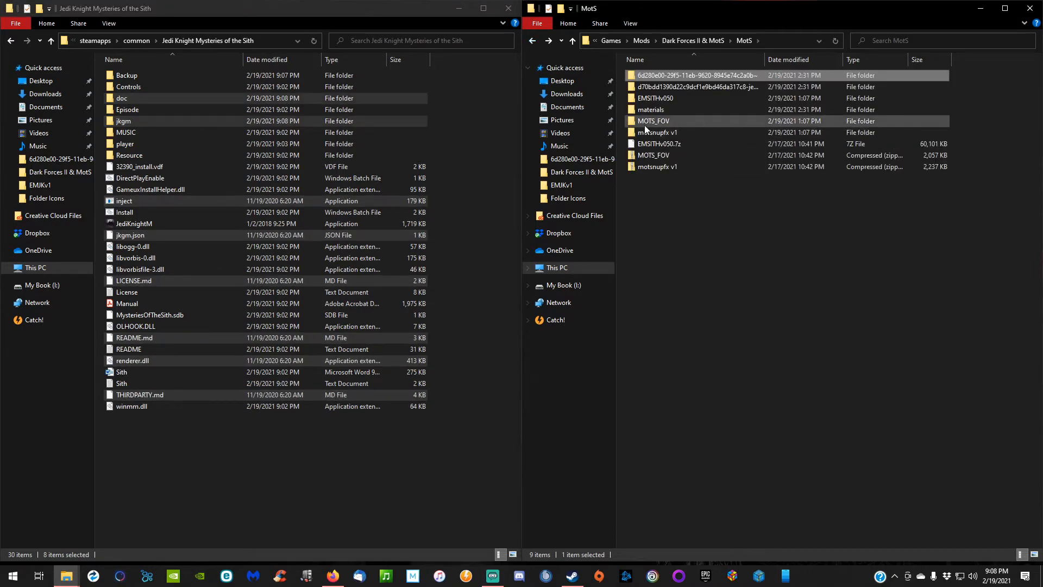
double_click(663, 98)
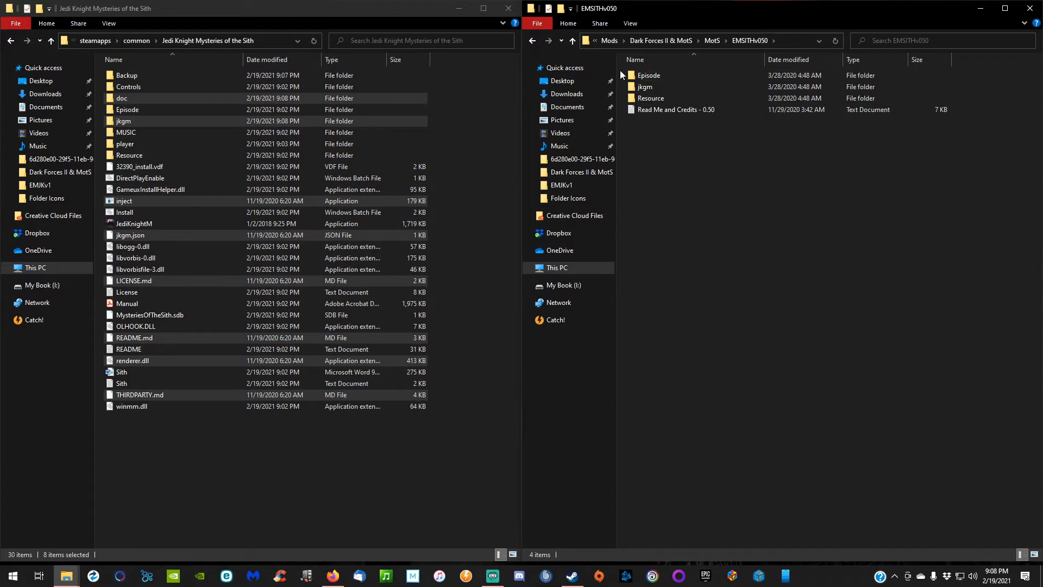
left_click_drag(619, 70, 652, 99)
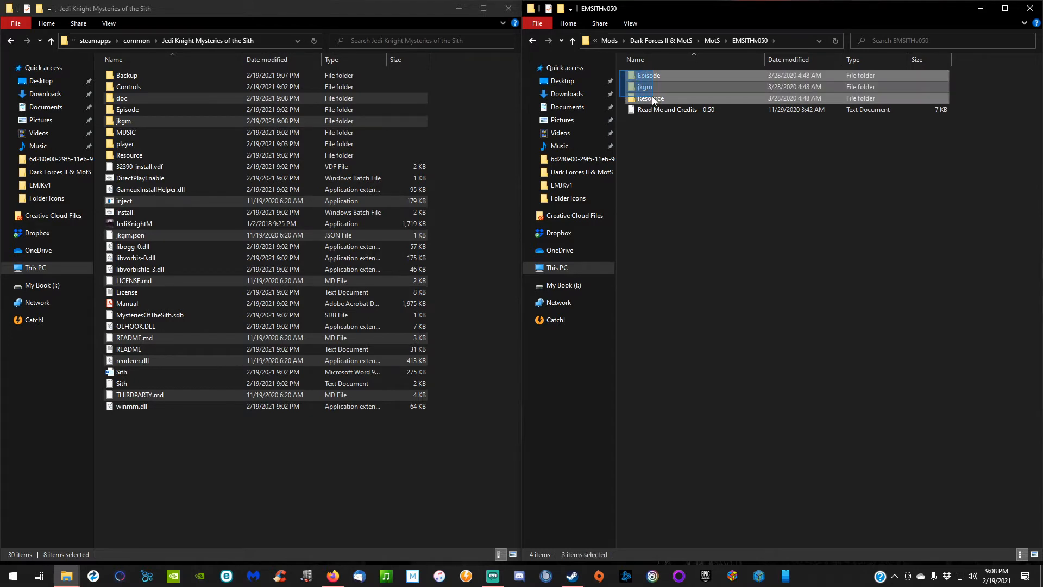
right_click(652, 98)
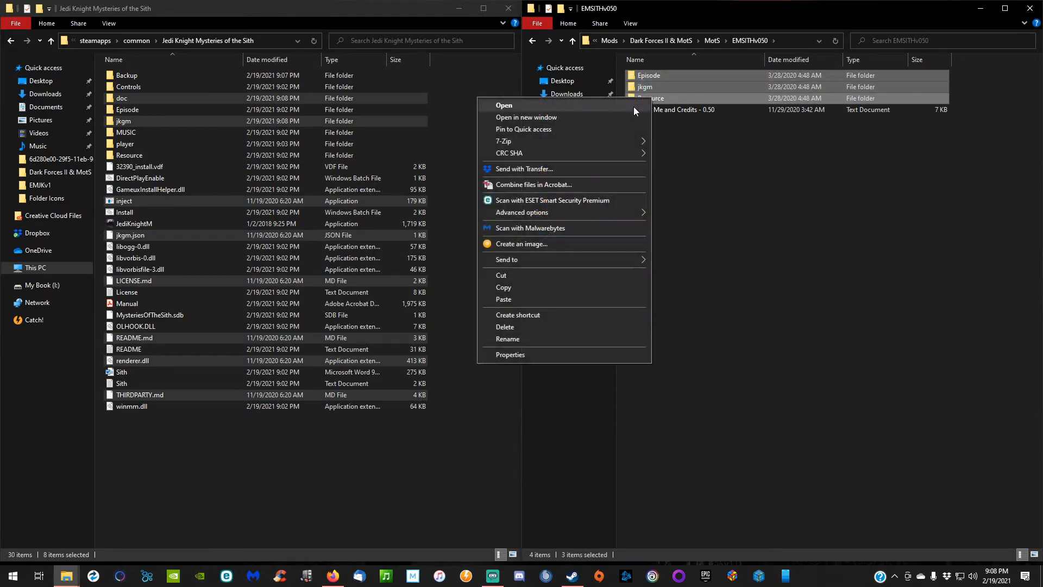
left_click(516, 288)
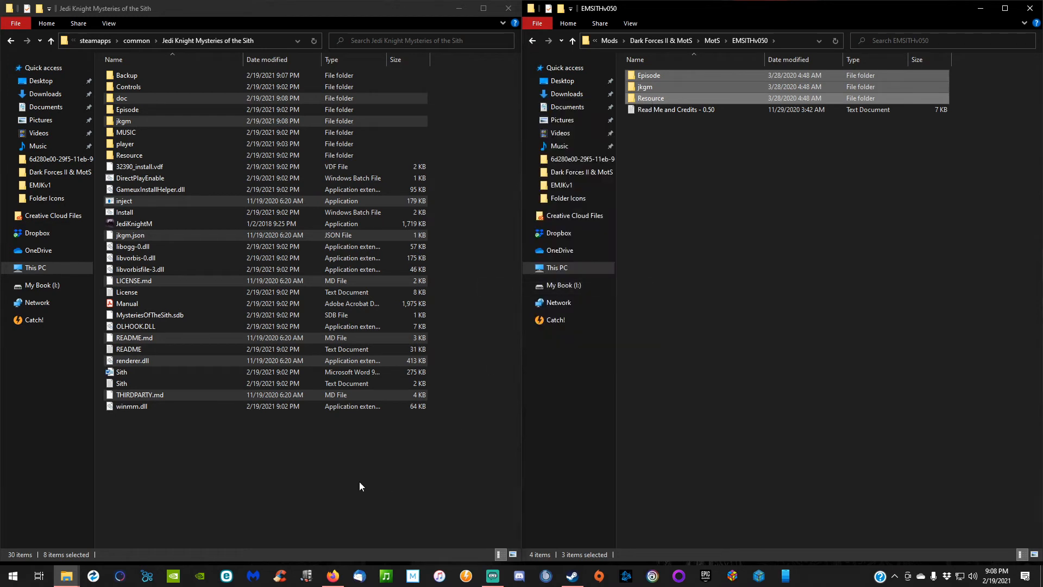
right_click(360, 481)
left_click(259, 384)
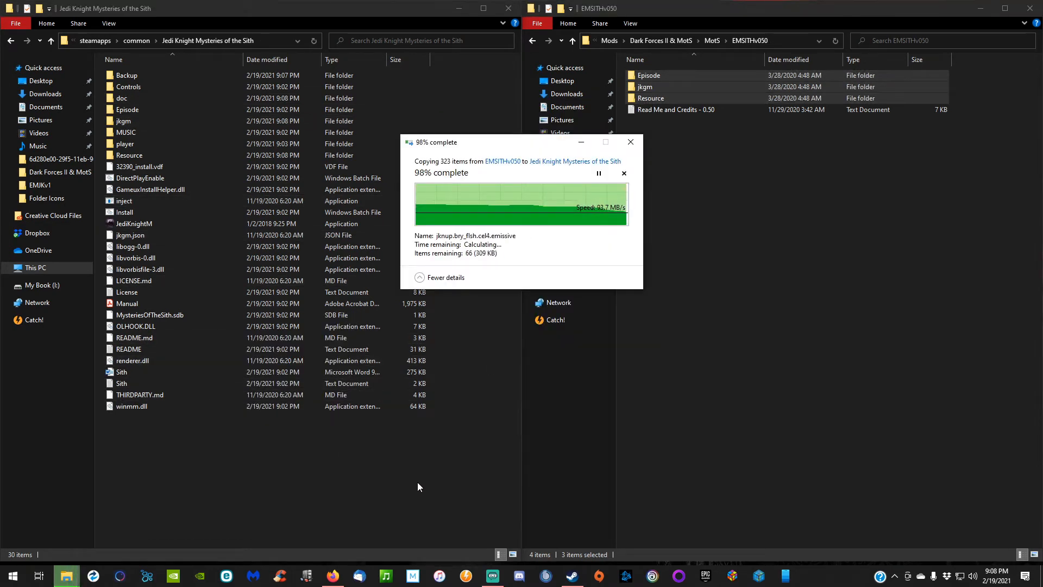
Look inside the jknup texture folder, and copy both the jknup and motsnup folders from the MotS materials folder
left_click(533, 38)
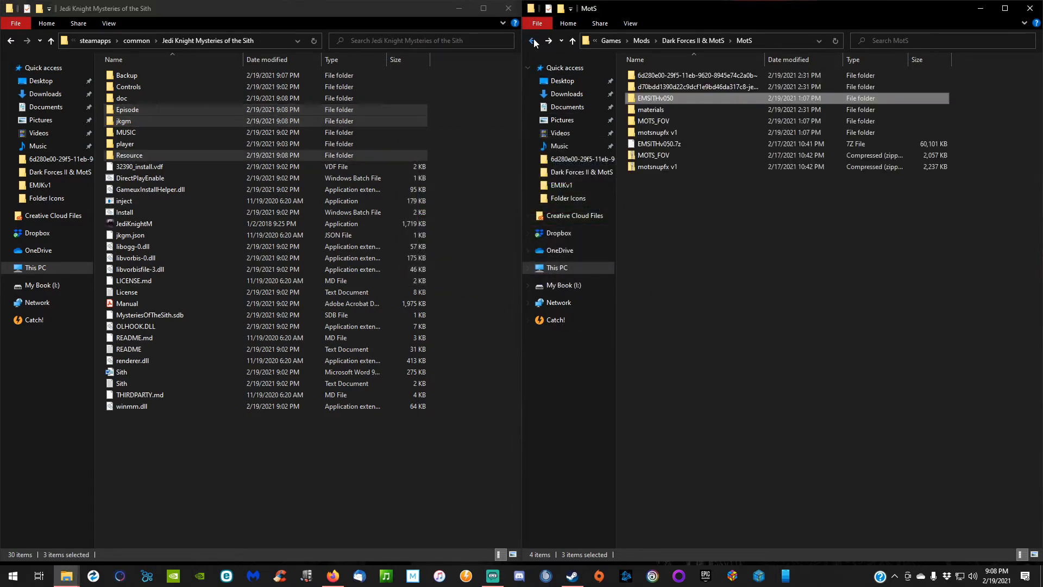
left_click(655, 111)
double_click(655, 111)
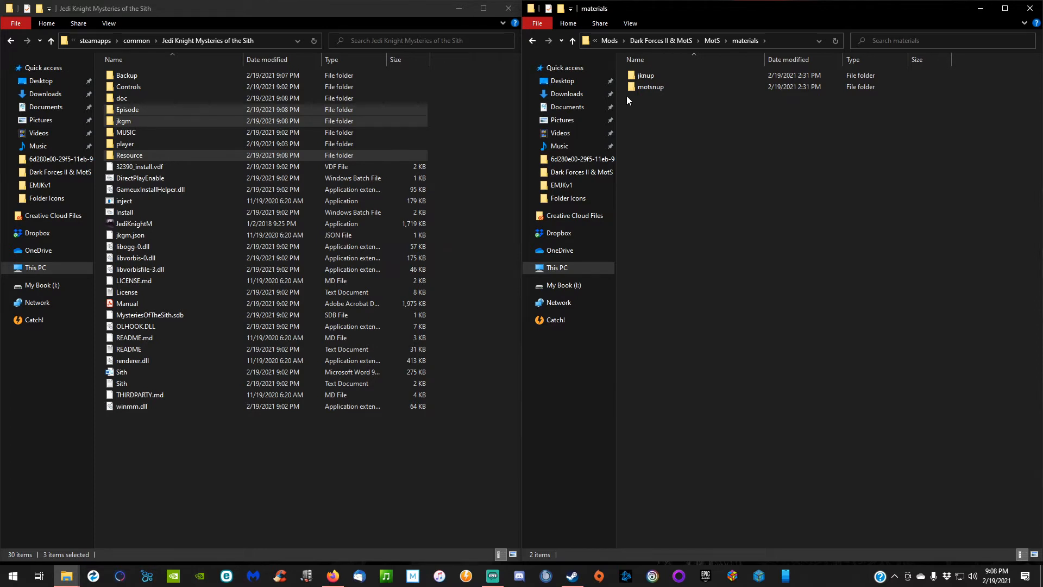
double_click(669, 76)
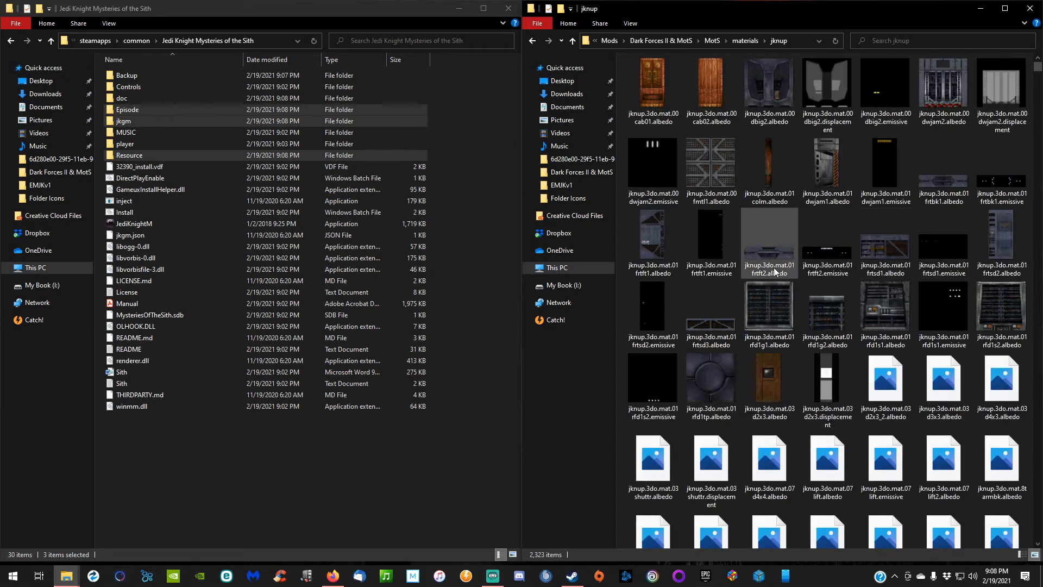
left_click(532, 40)
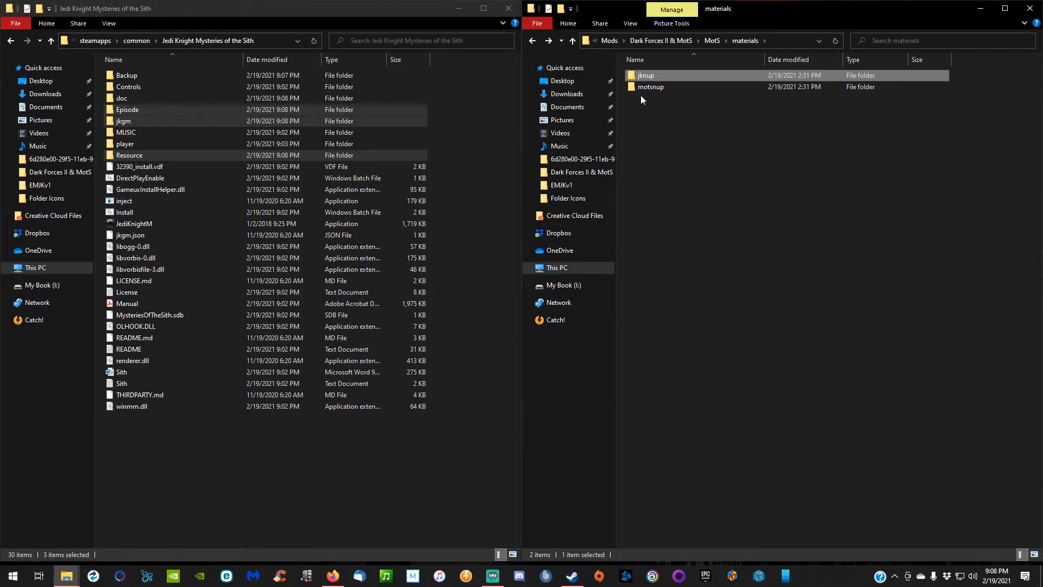
left_click(654, 88)
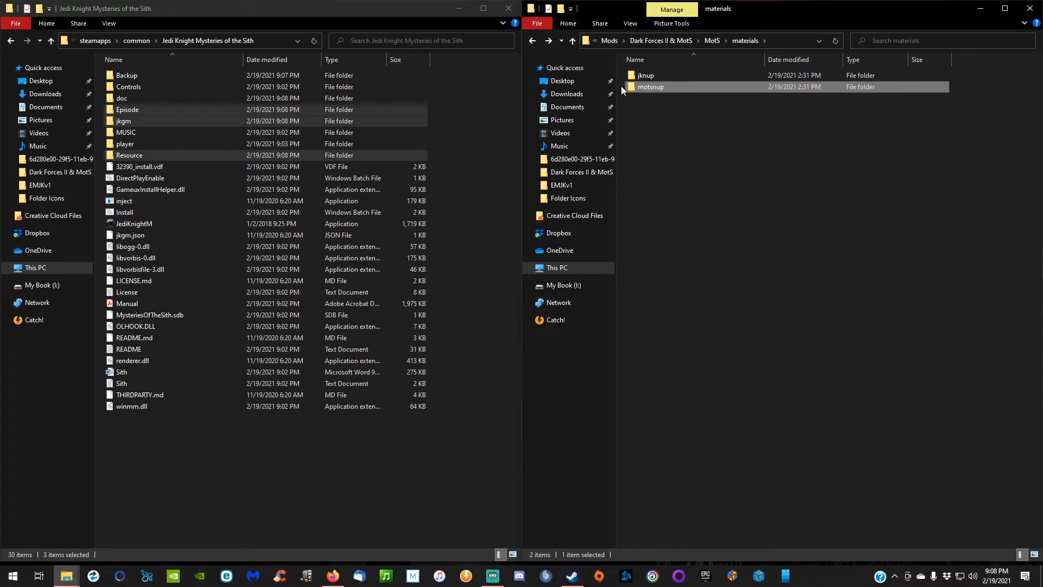
left_click(647, 75)
left_click_drag(685, 132, 638, 75)
right_click(639, 76)
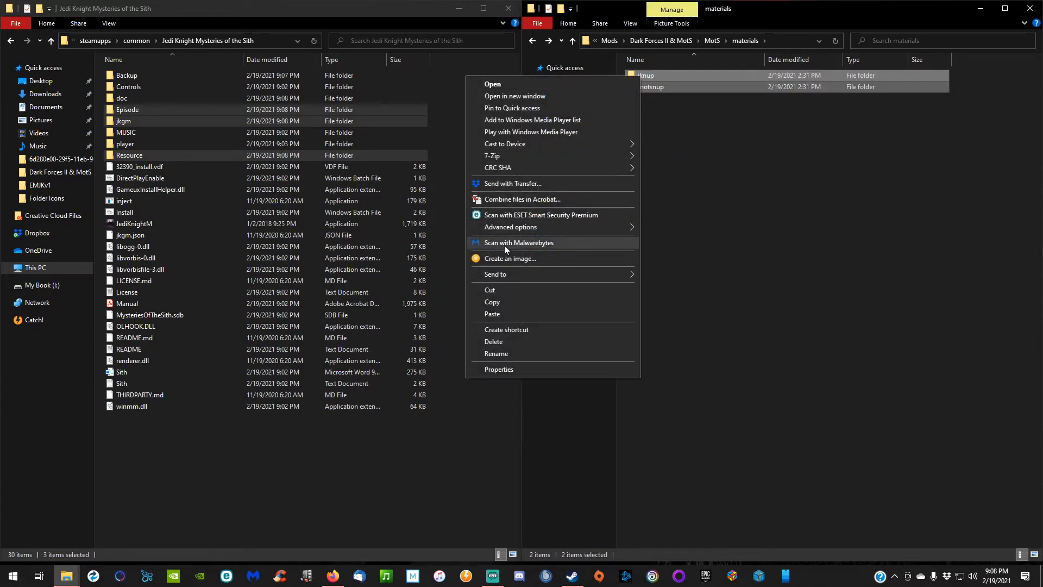
left_click(500, 300)
Paste the copied jknup and motsnup folders into the materials folder inside the game's jkgm folder
left_click(219, 436)
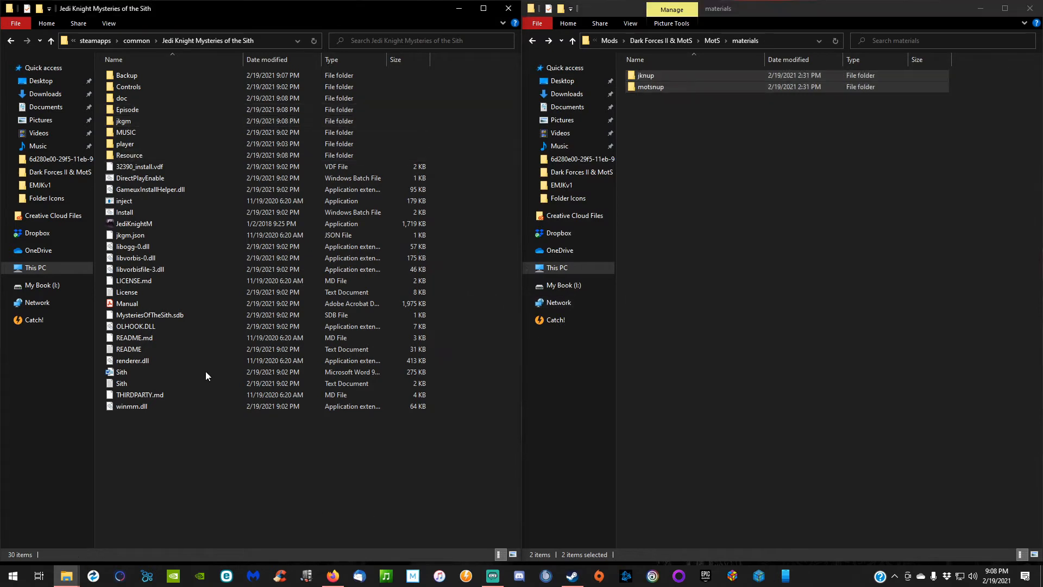
double_click(145, 122)
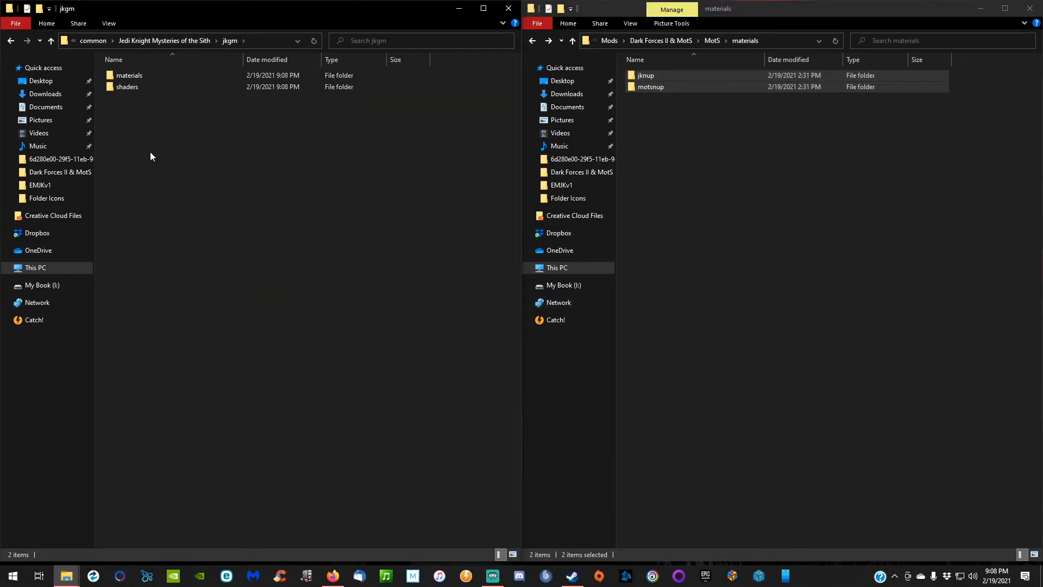
double_click(132, 75)
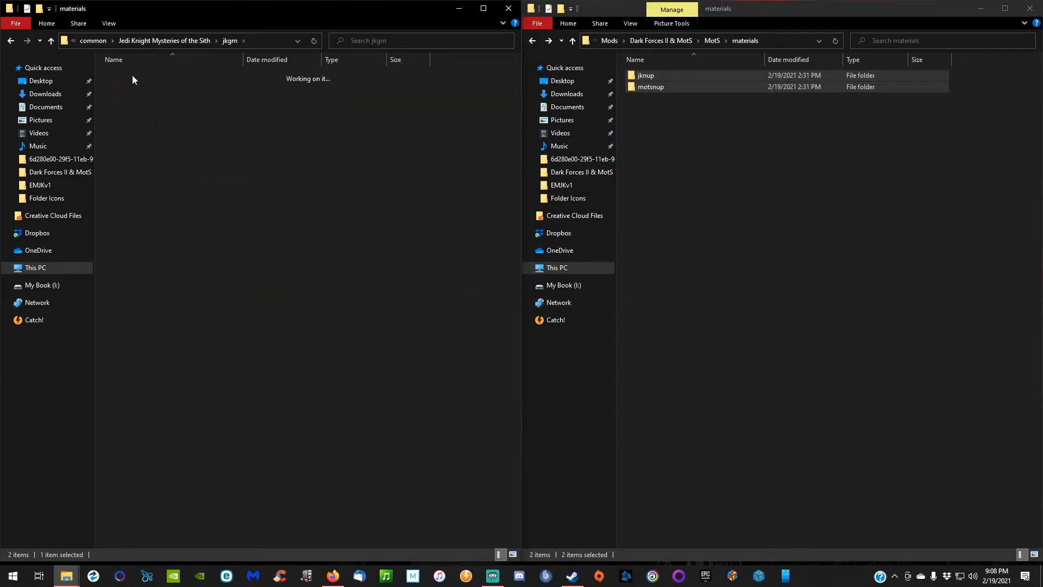
right_click(147, 202)
left_click(81, 280)
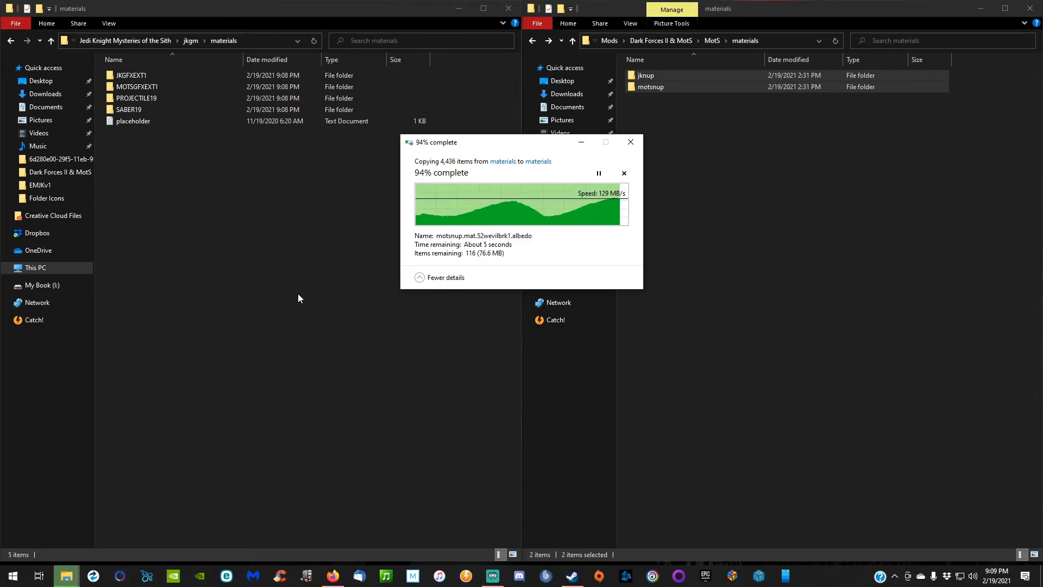
Copy the jkgm and Resource folders from motsnupfx v1 into the Jedi Knight Mysteries of the Sith game folder
left_click(10, 42)
left_click(10, 42)
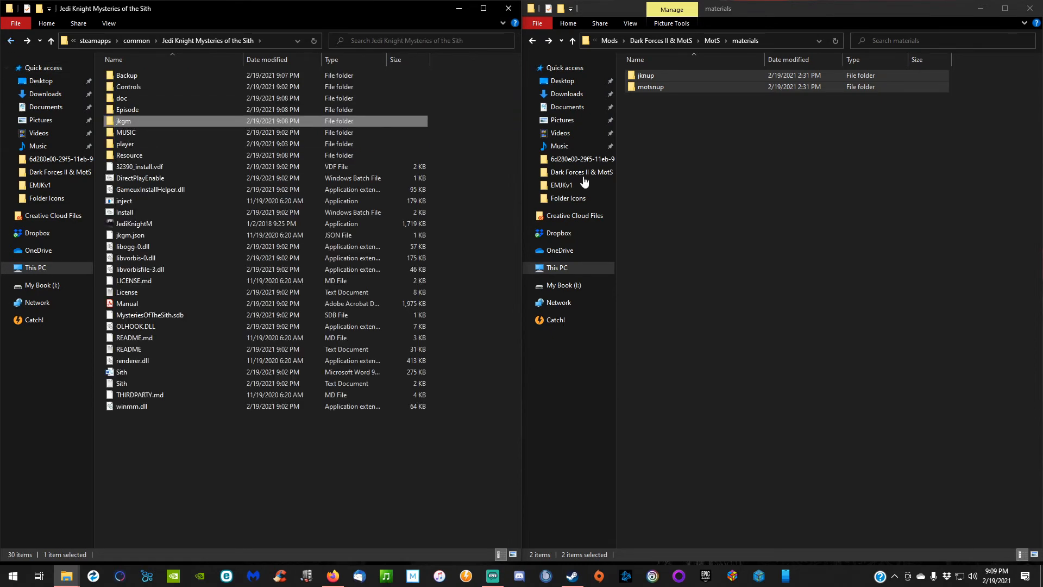
left_click(530, 43)
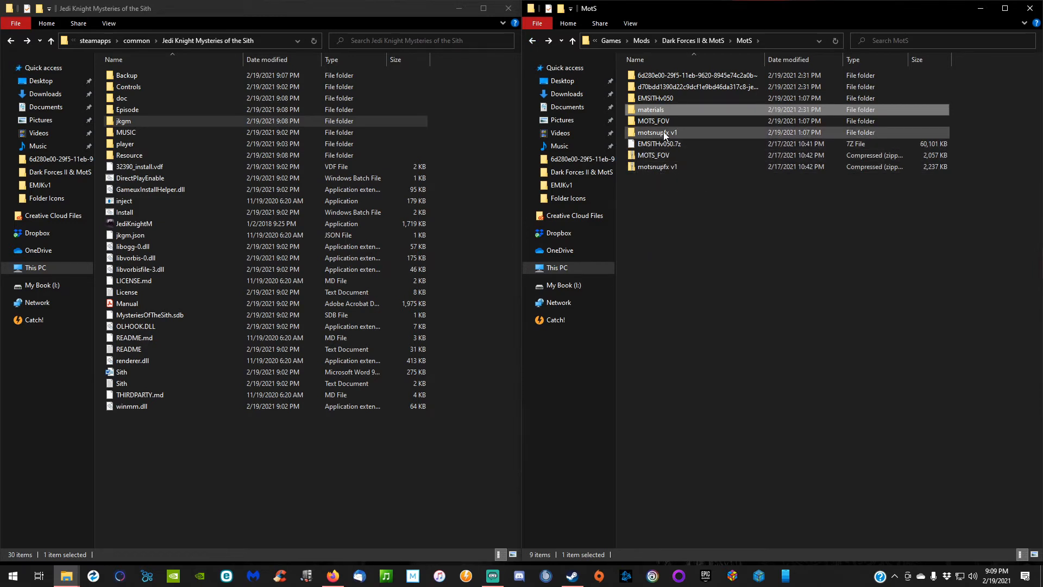
mouse_move(663, 134)
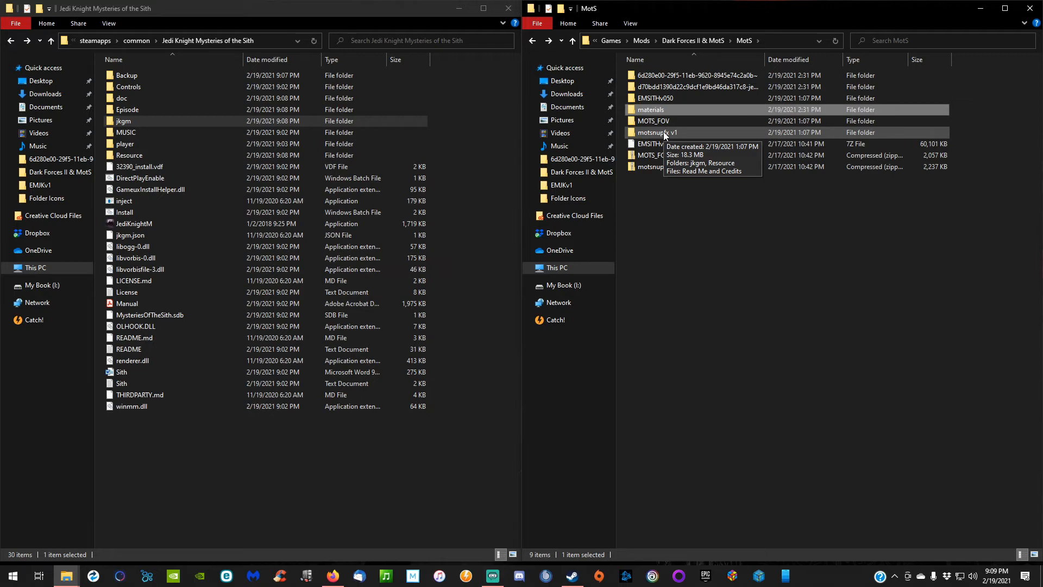
double_click(663, 132)
left_click_drag(621, 69, 639, 85)
right_click(638, 85)
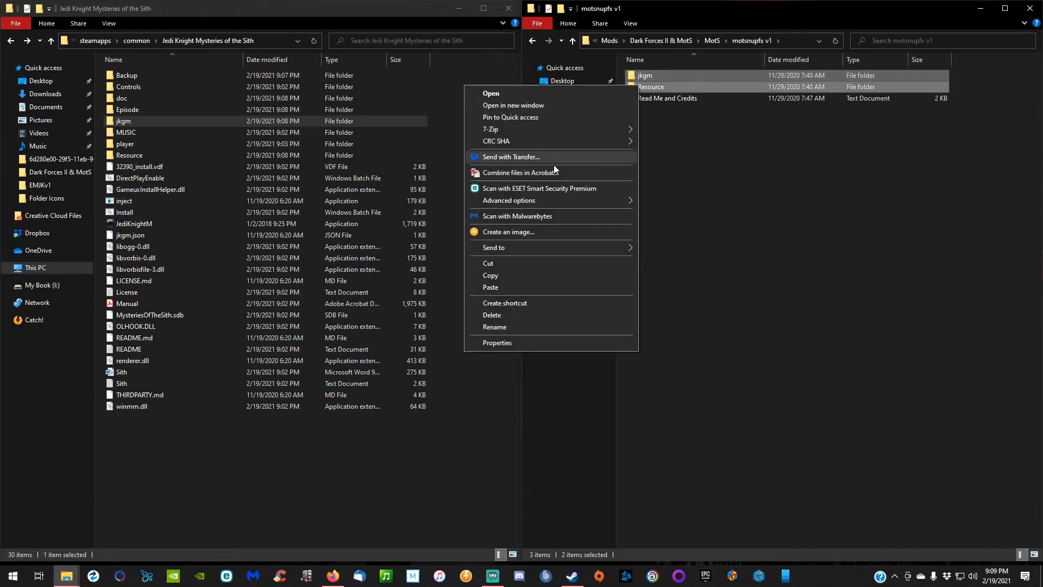
left_click(512, 275)
right_click(256, 461)
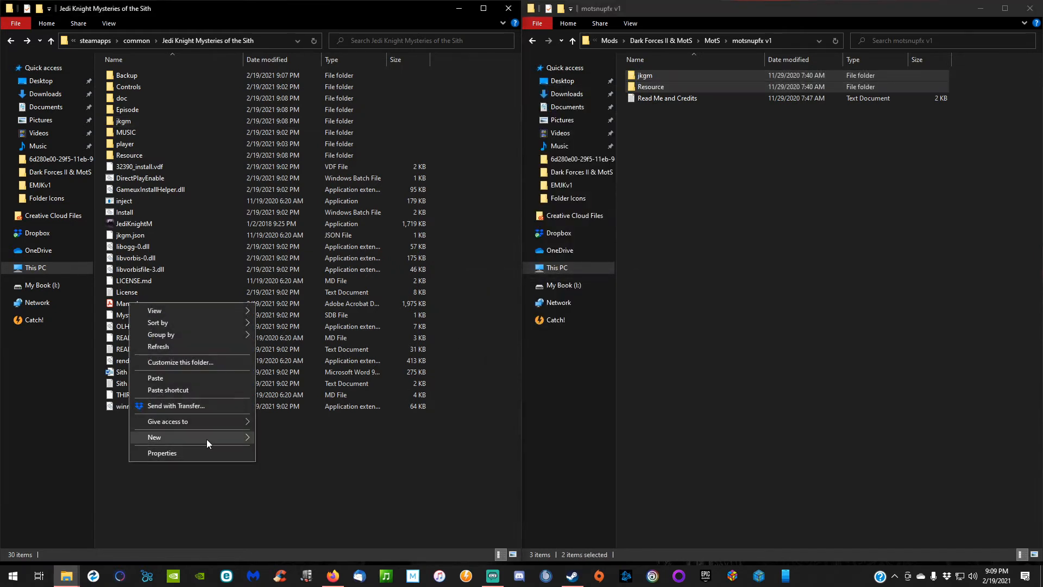
left_click(186, 378)
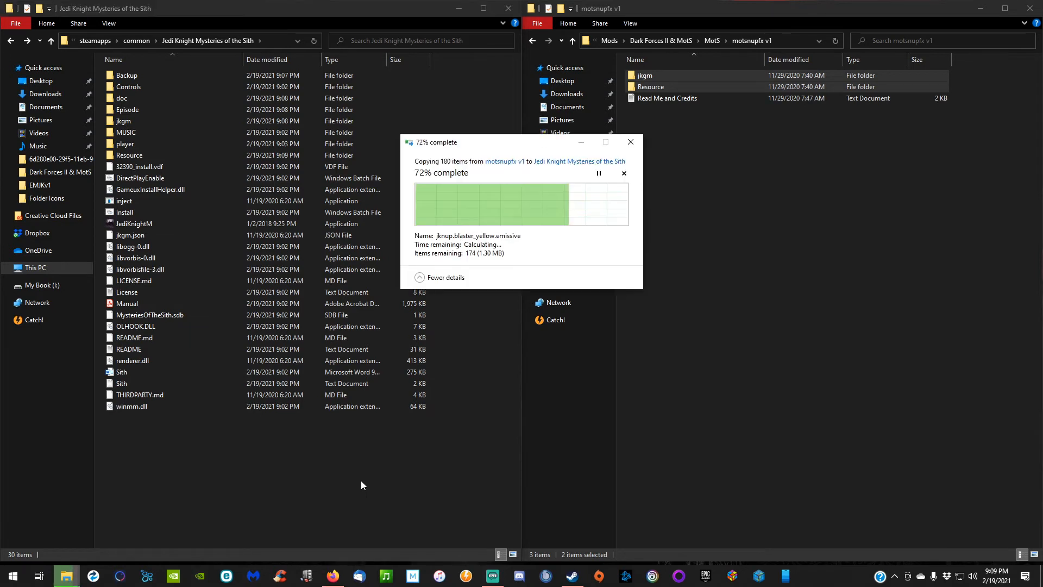
left_click(491, 200)
Copy the JKM-FOV100, JKM-FOV120 and JKM-mipmap applications from the inner MOTS FOV folder into the game folder
left_click(531, 40)
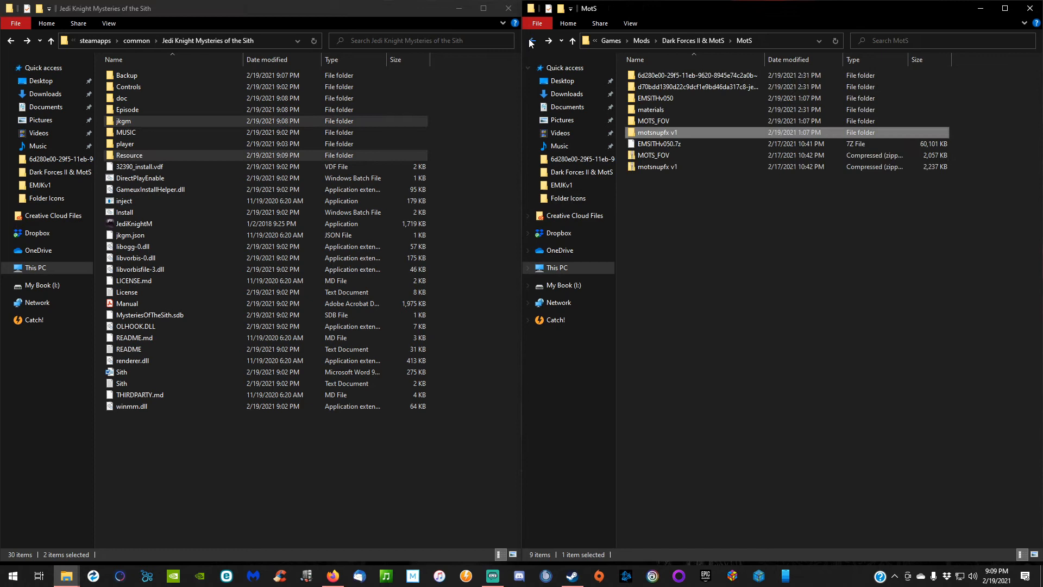
double_click(649, 121)
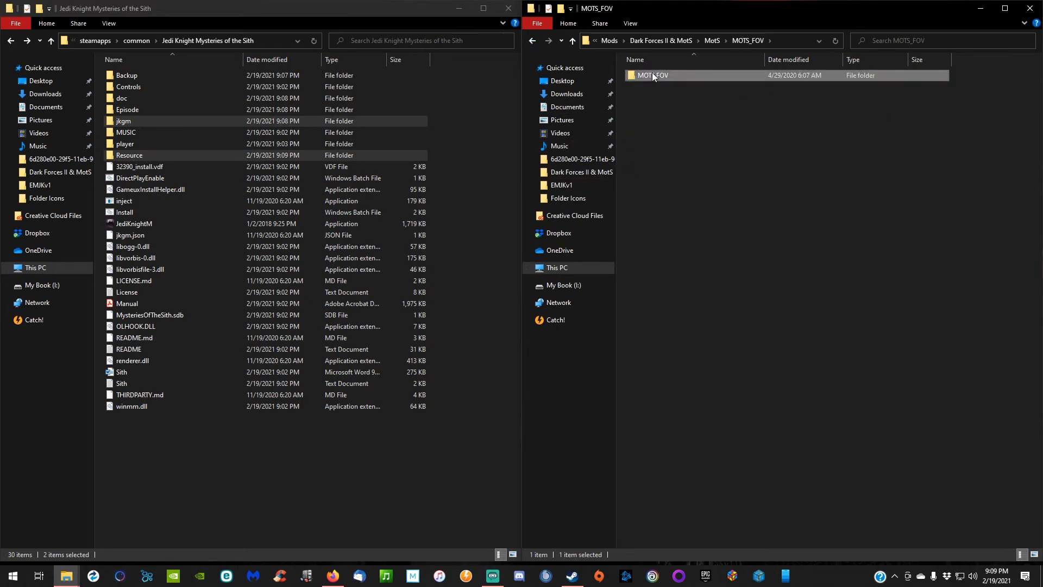
double_click(652, 75)
left_click_drag(621, 87, 663, 112)
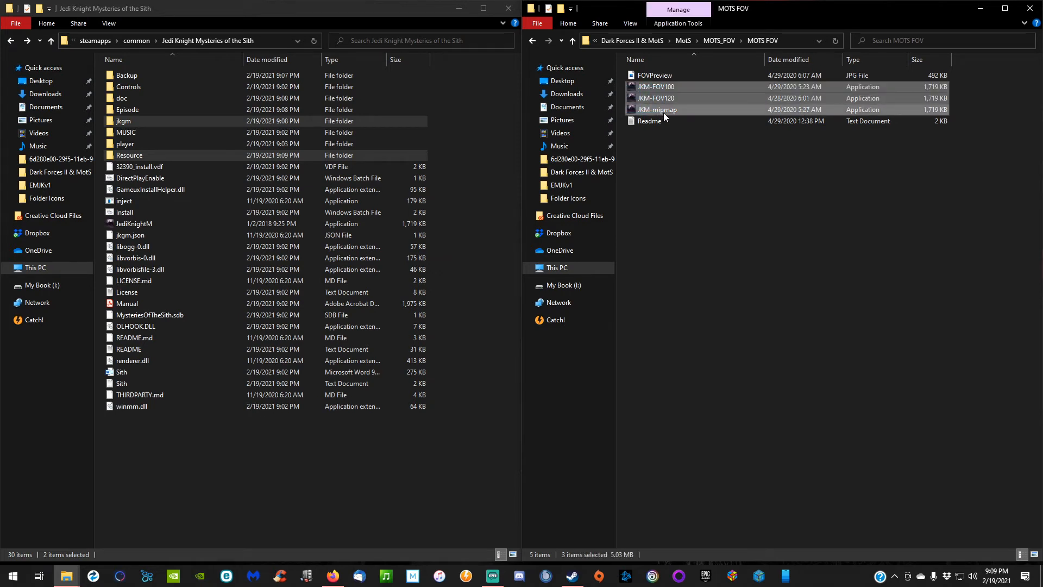
right_click(663, 113)
left_click(516, 315)
right_click(252, 490)
left_click(158, 394)
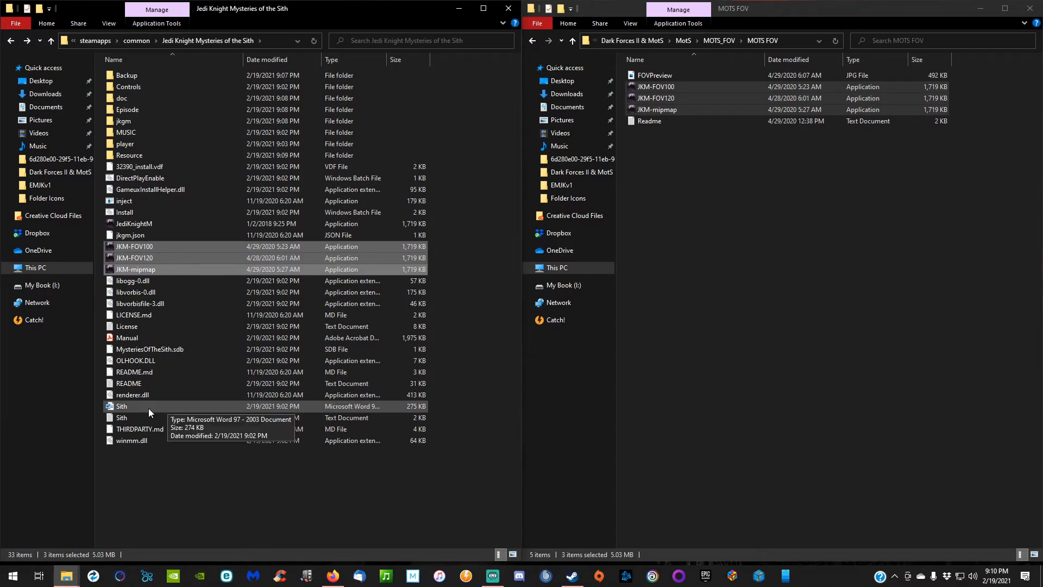
Open the game folder's jkgm.json in Notepad++, copy the file name of the JKM-FOV120 application, and return to the opened file
right_click(139, 236)
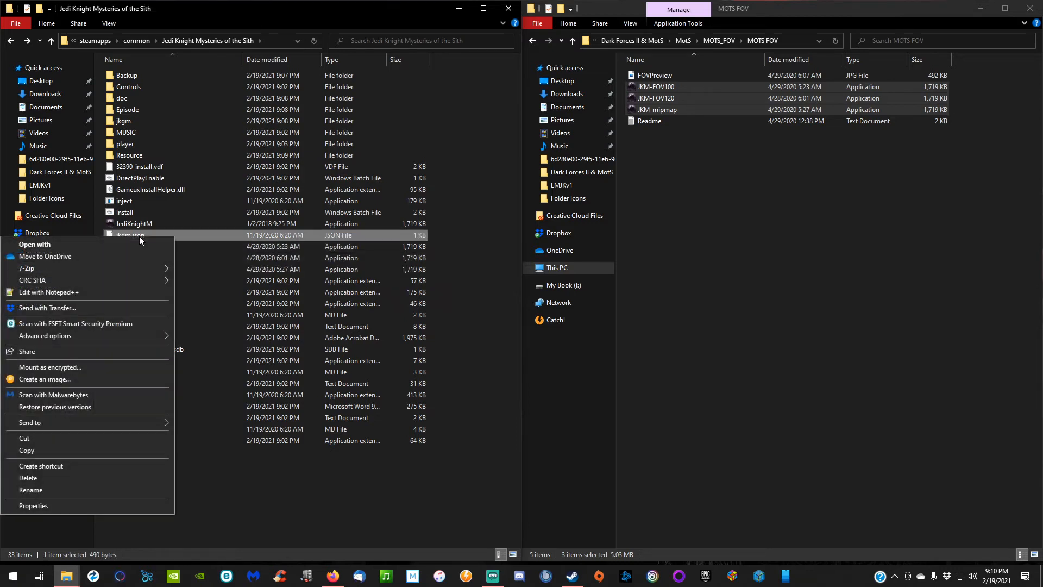
left_click(89, 291)
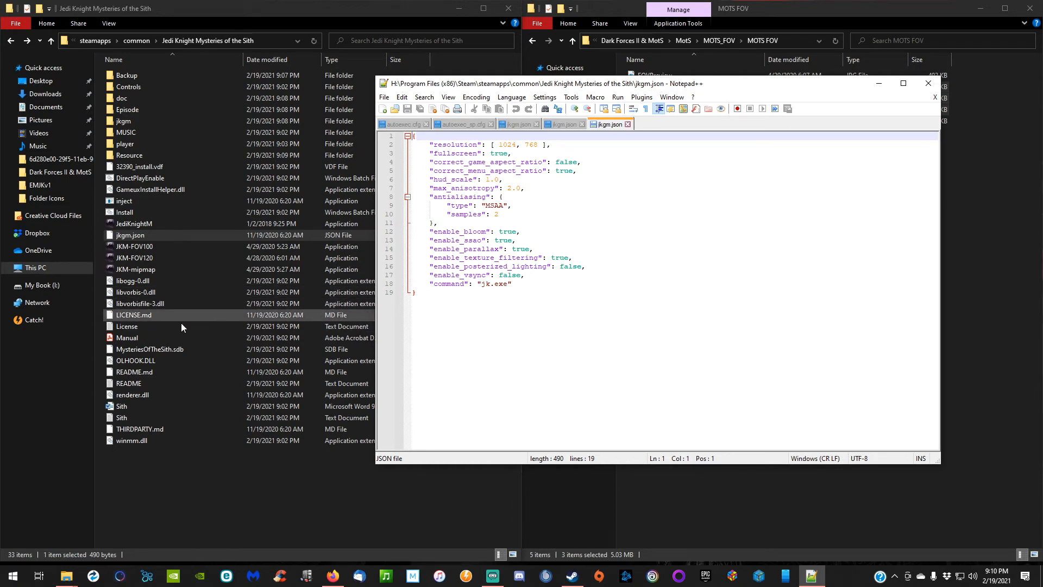
left_click(132, 259)
left_click(135, 258)
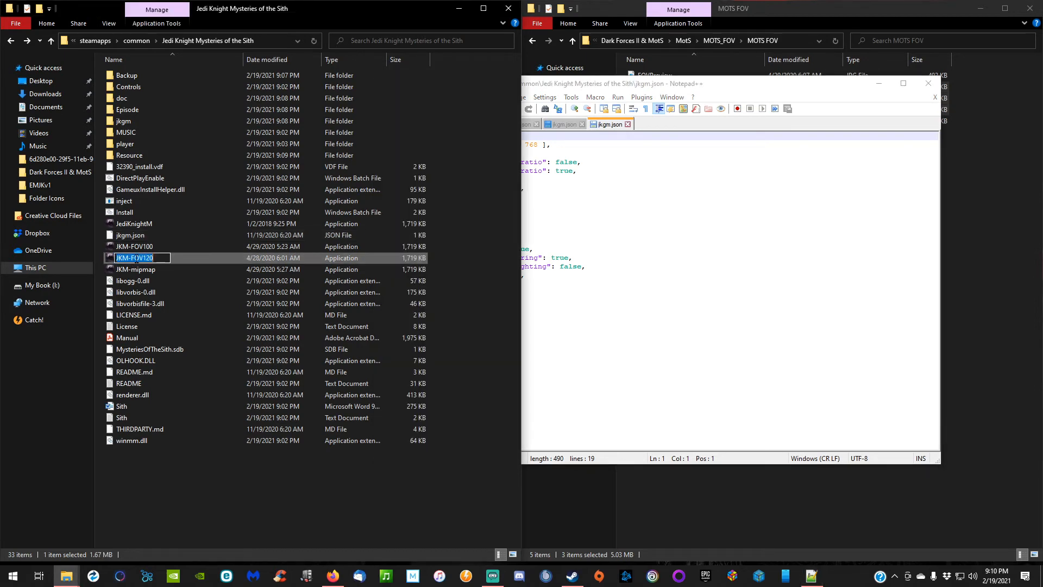
right_click(139, 259)
left_click(87, 292)
left_click(547, 337)
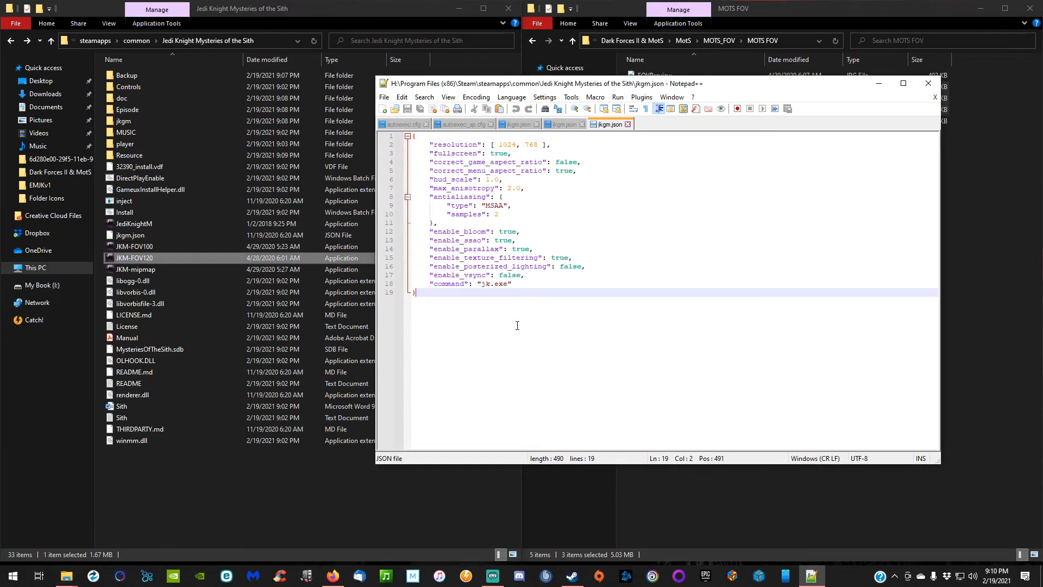
Replace jk in the command value of jkgm.json with the copied name so that it reads JKM-FOV120.exe
left_click_drag(481, 284, 489, 286)
right_click(489, 286)
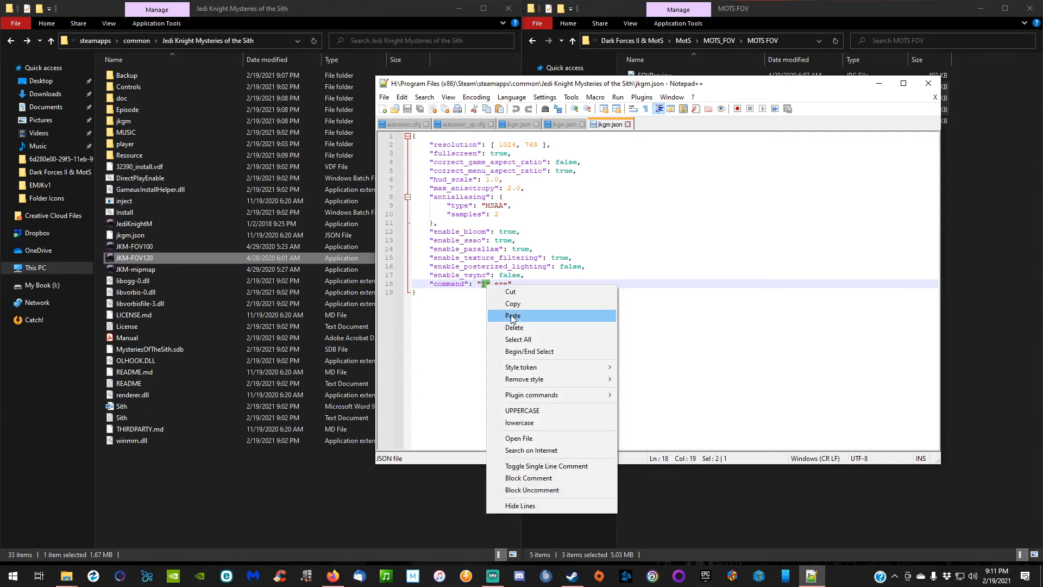
left_click(512, 317)
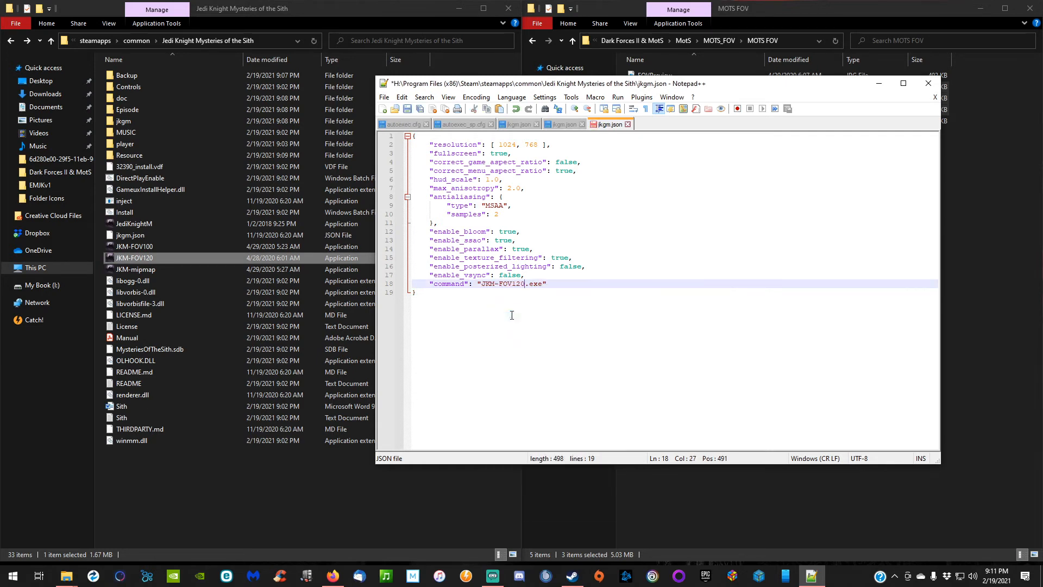
Set the resolution in jkgm.json to 1920, 1080, save the file and close the editor
left_click(517, 145)
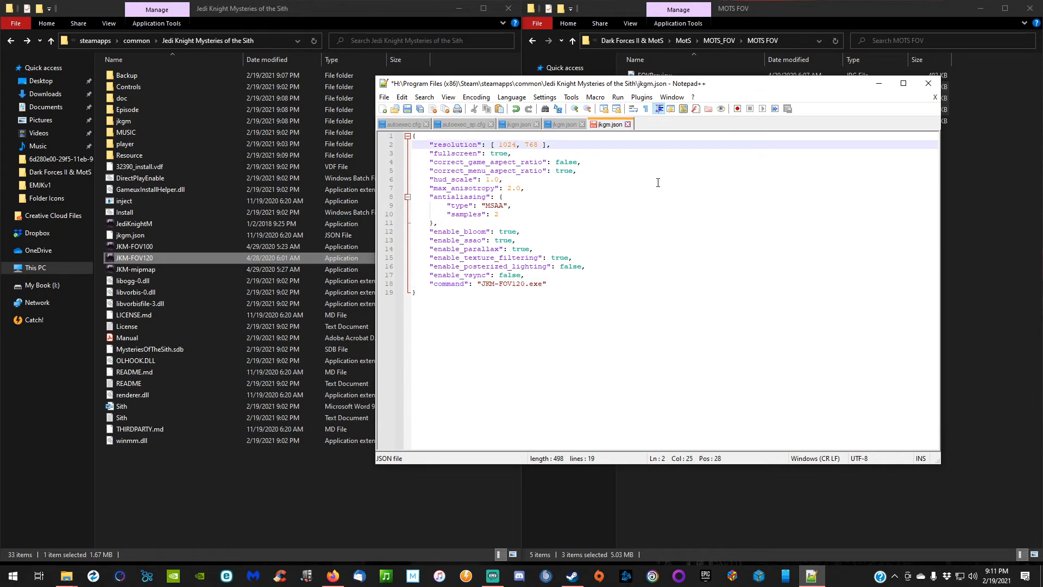
key("BackSpace")
key("BackSpace")
key("BackSpace")
key("BackSpace")
type("1920")
key("BackSpace")
key("BackSpace")
key("BackSpace")
type("1080")
left_click(408, 110)
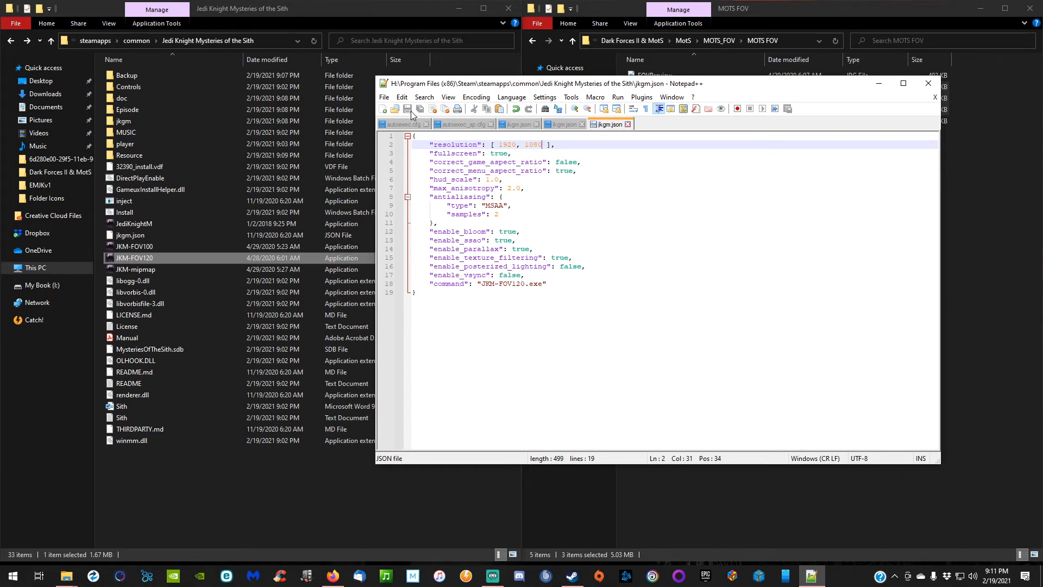
left_click(928, 83)
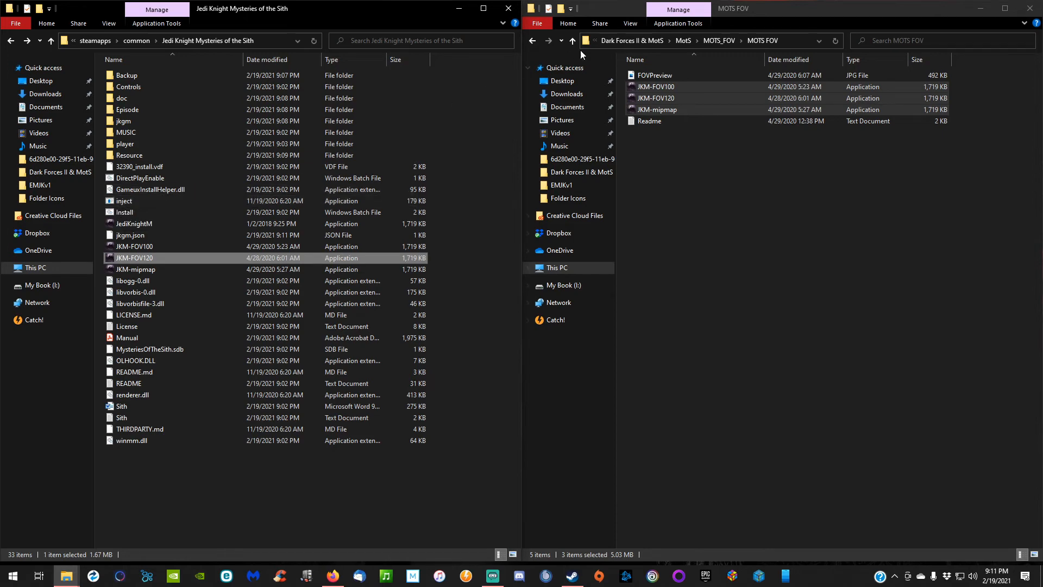
Put away the MOTS FOV folder window, enlarge the game folder window over the desktop and run the inject application
left_click_drag(787, 10, 456, 114)
left_click(611, 111)
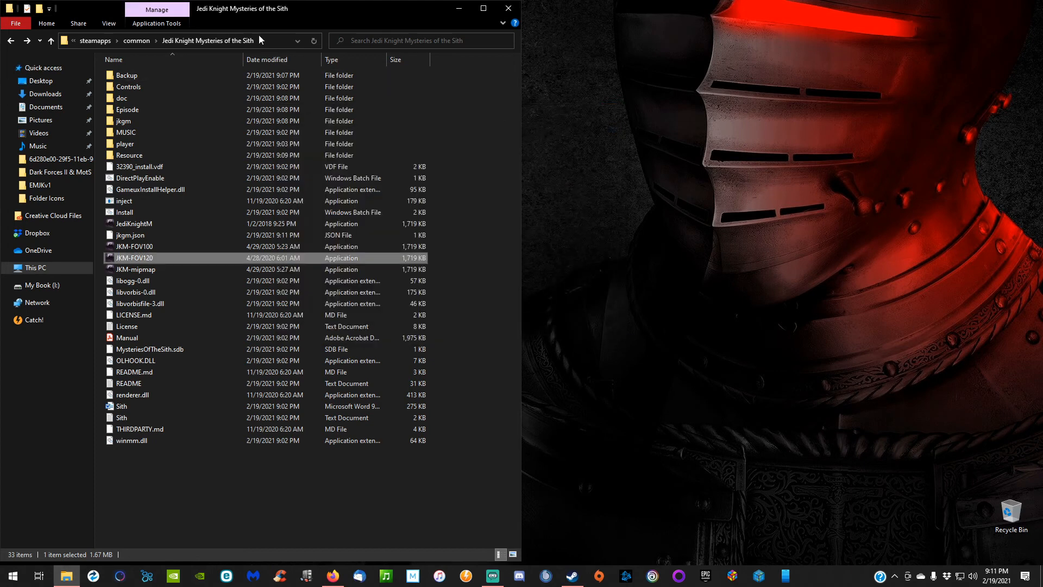
left_click_drag(267, 12, 381, 59)
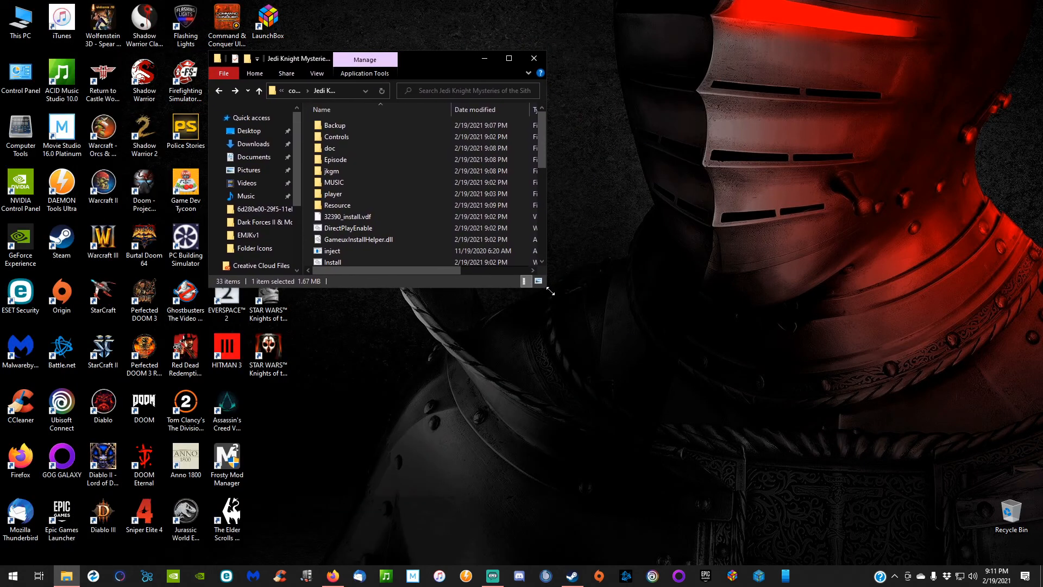
left_click_drag(552, 291, 911, 427)
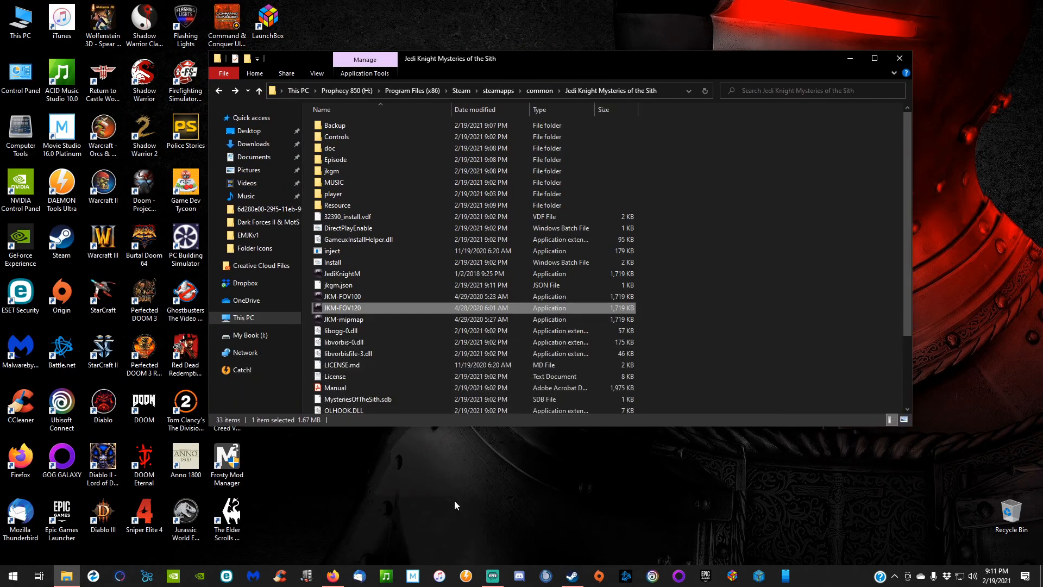
double_click(331, 253)
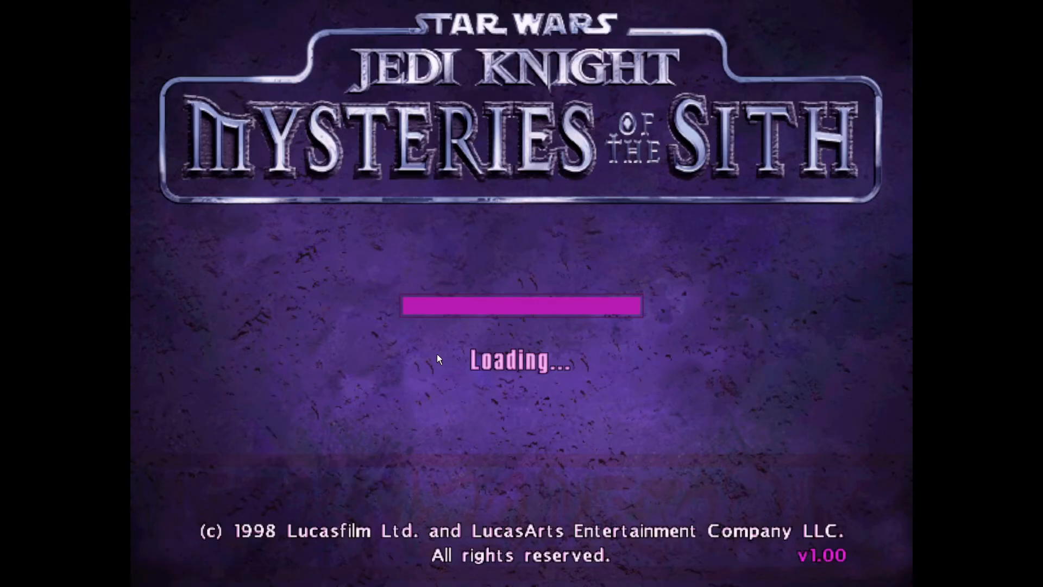
Enable 3D Acceleration in the game's display setup with the 1920x1080 16bpp video mode and accept it
left_click(804, 549)
left_click(793, 502)
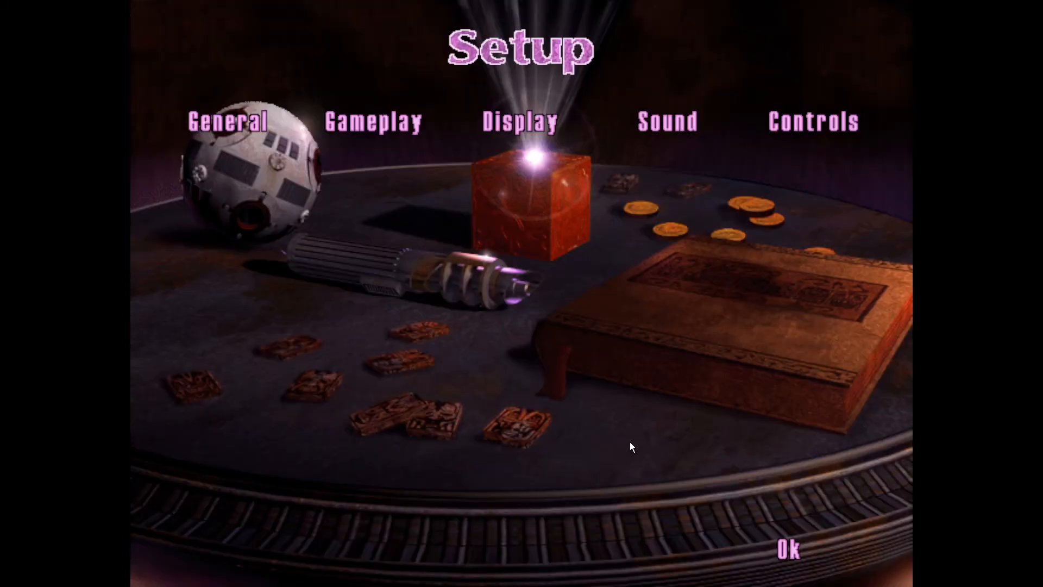
left_click(554, 126)
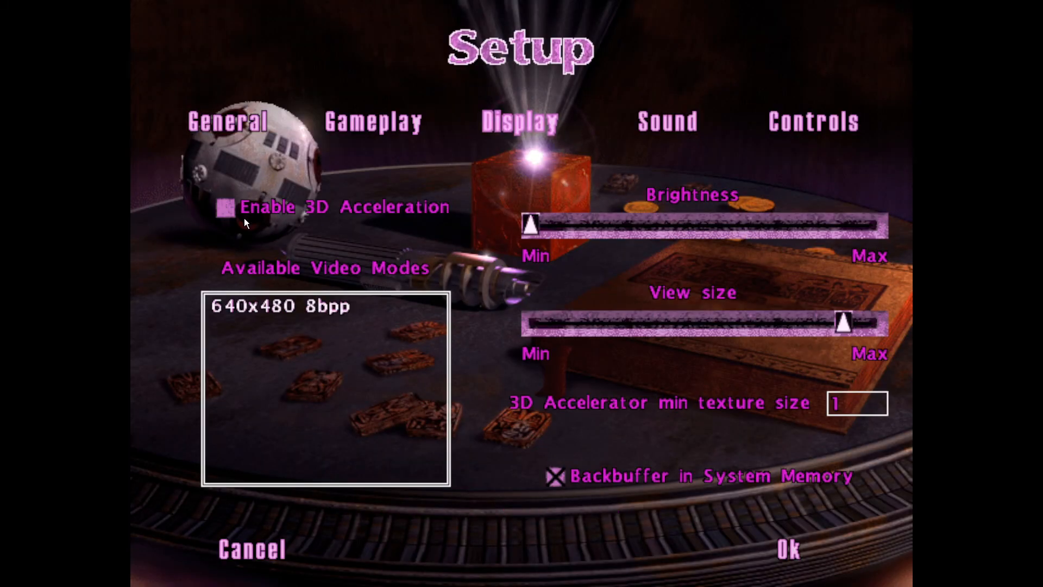
left_click(226, 206)
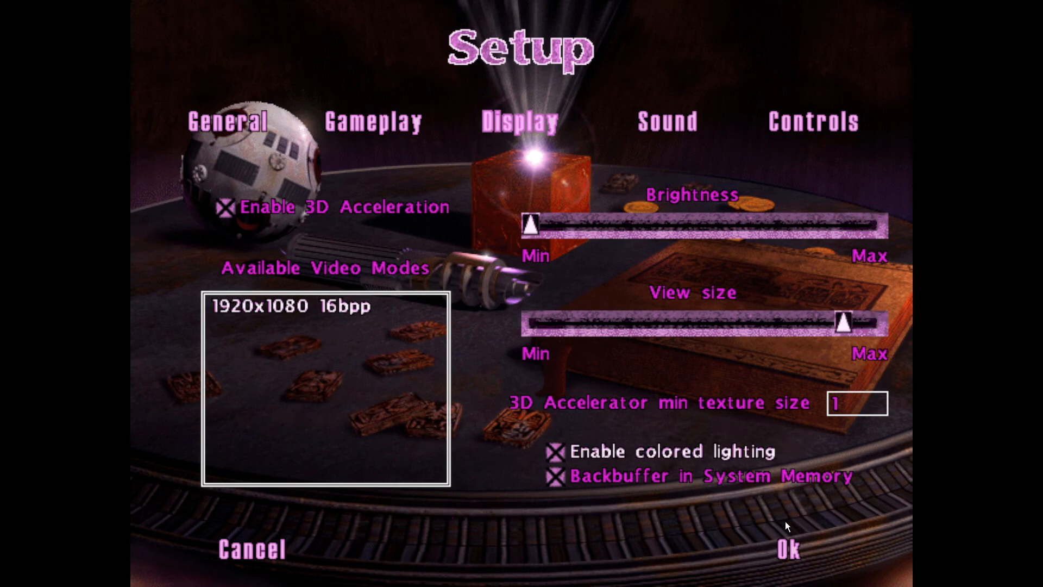
left_click(787, 543)
Review the mouse control assignments for the X axis, Y axis and wheel, and leave the mouse setup
left_click(812, 124)
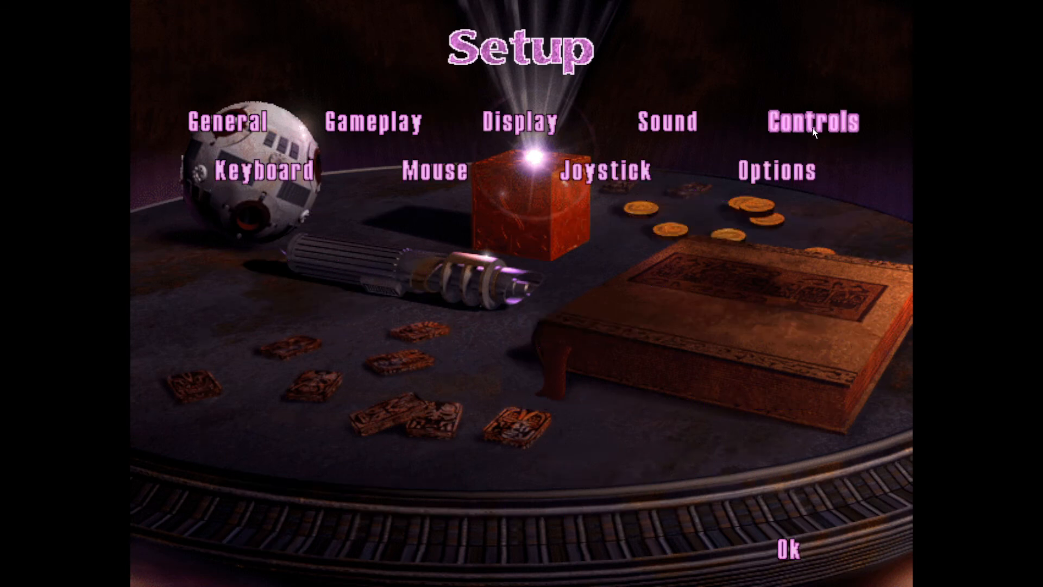
left_click(451, 174)
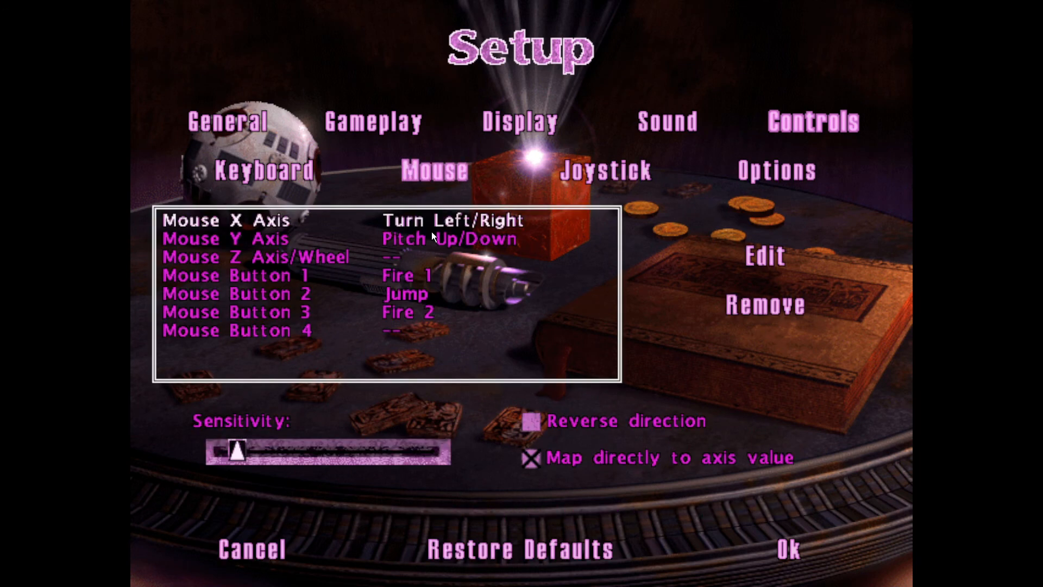
left_click(395, 258)
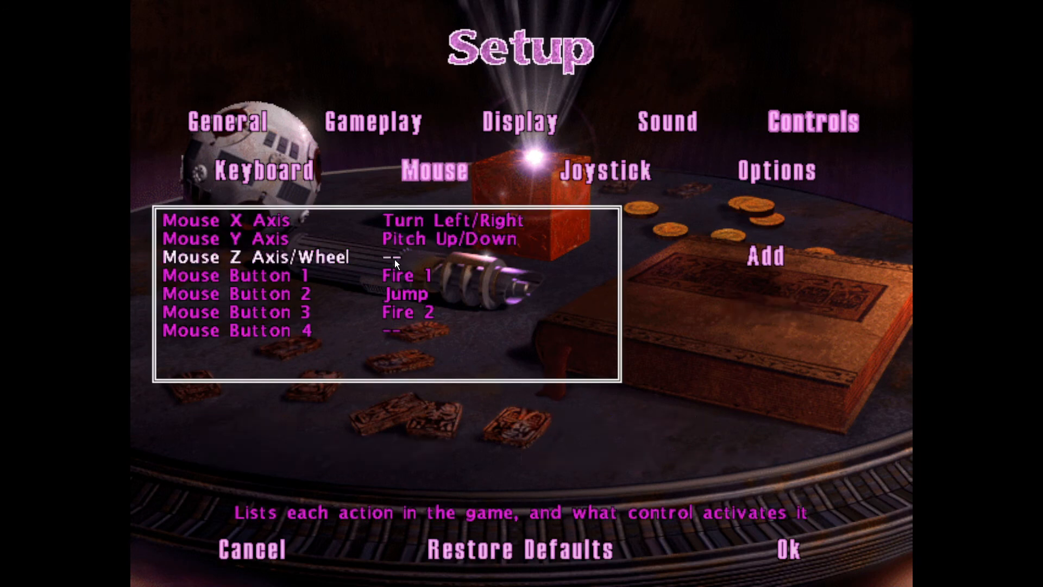
left_click(413, 243)
left_click(418, 224)
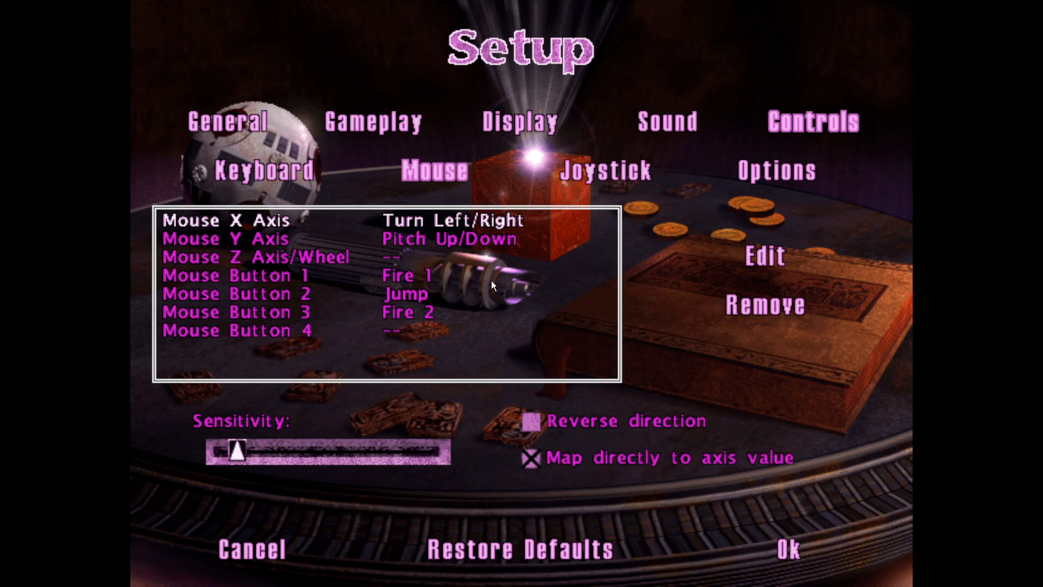
left_click(780, 546)
Test the modded game in a level, switch to the third-person camera, abort the level and quit the game
key("Escape")
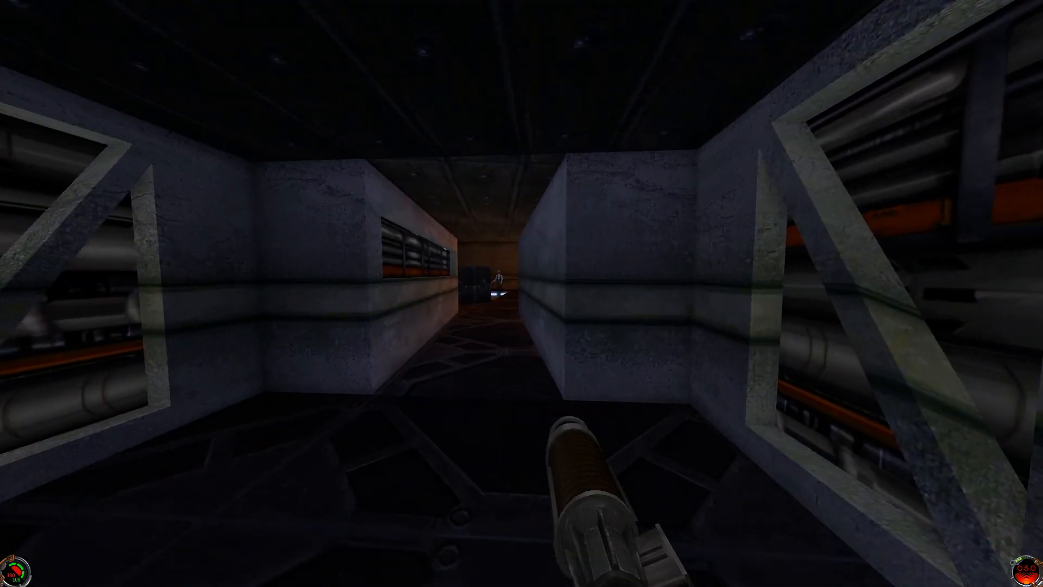
key("F1")
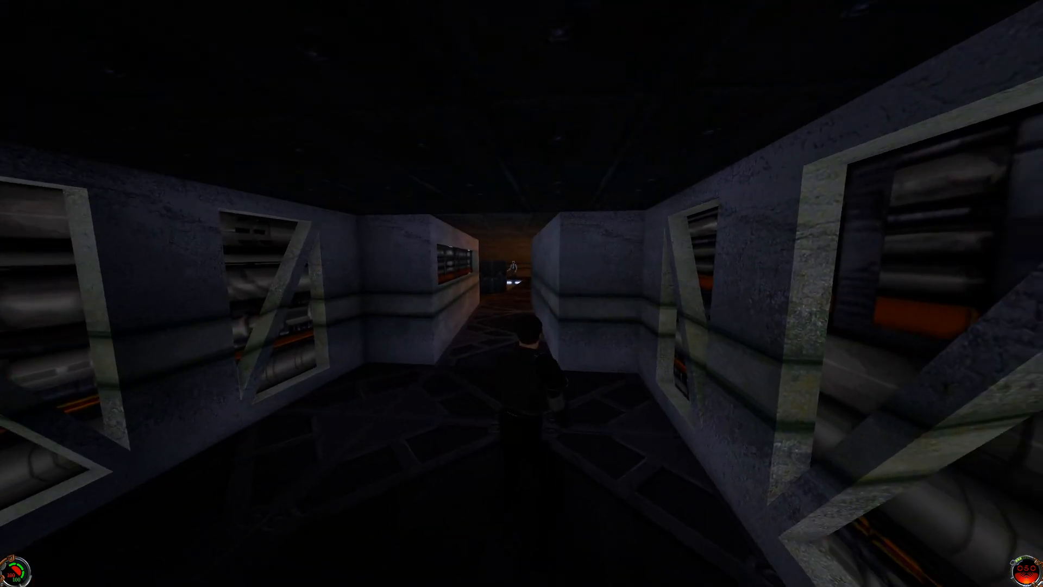
key("Escape")
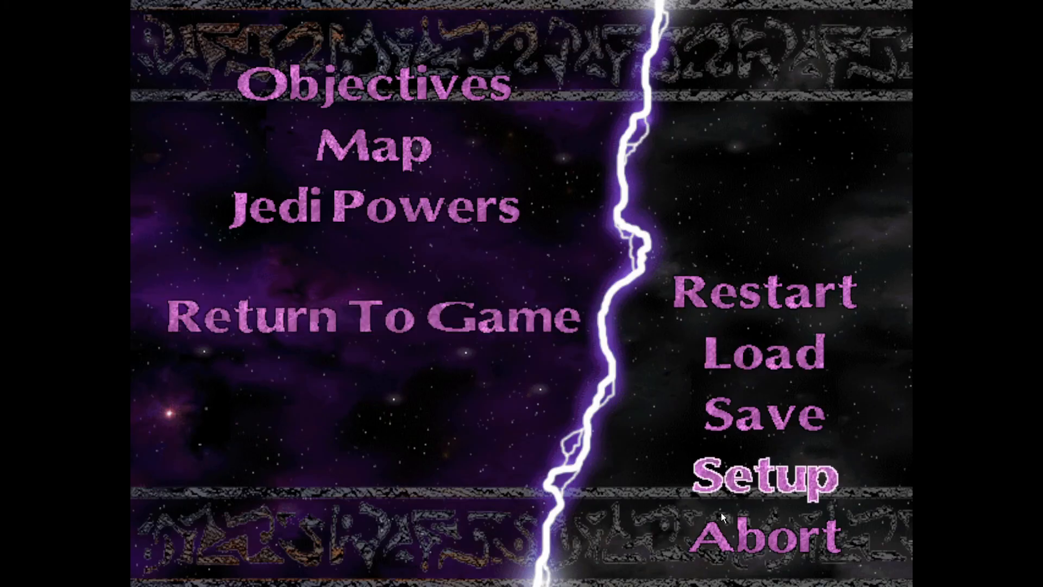
left_click(756, 549)
left_click(646, 378)
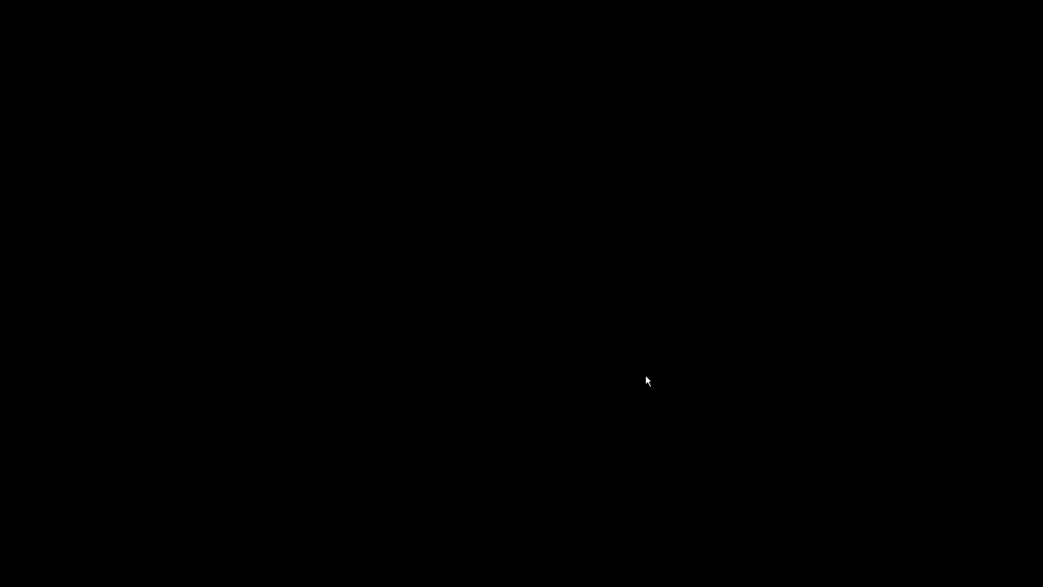
left_click(543, 417)
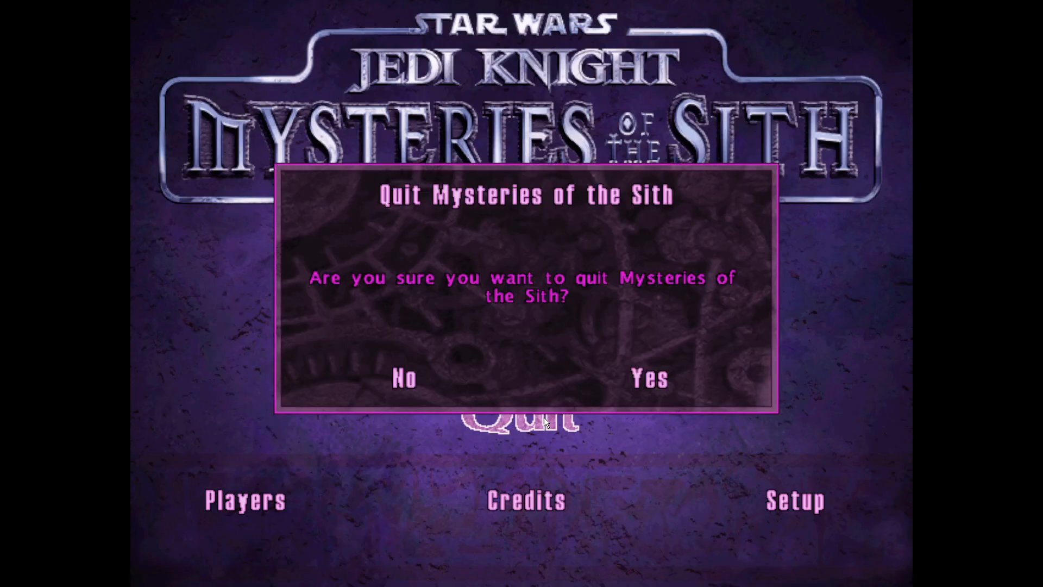
left_click(647, 378)
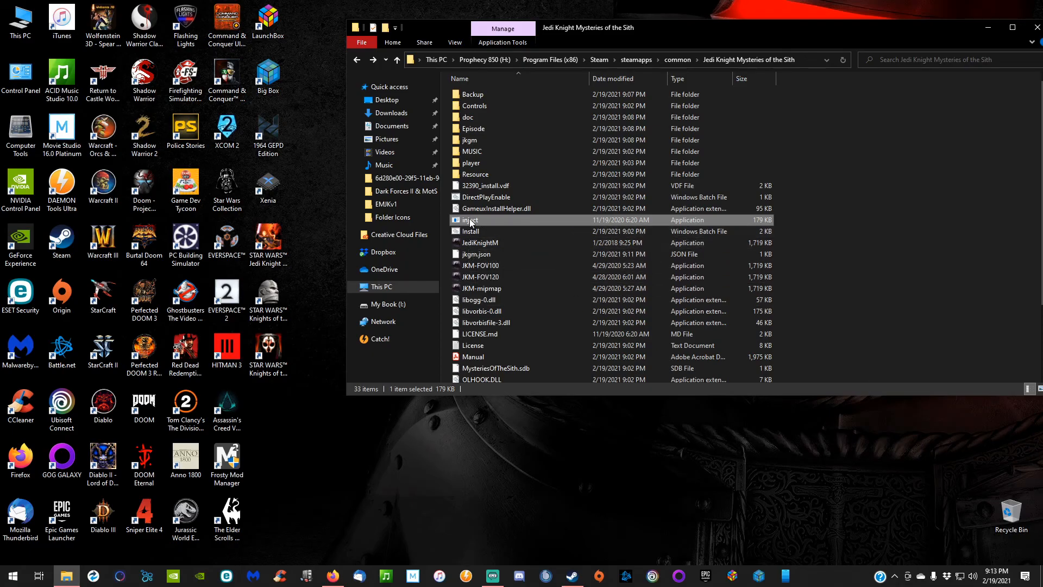
Create a desktop shortcut for the inject application and minimize the game folder window
right_click(469, 220)
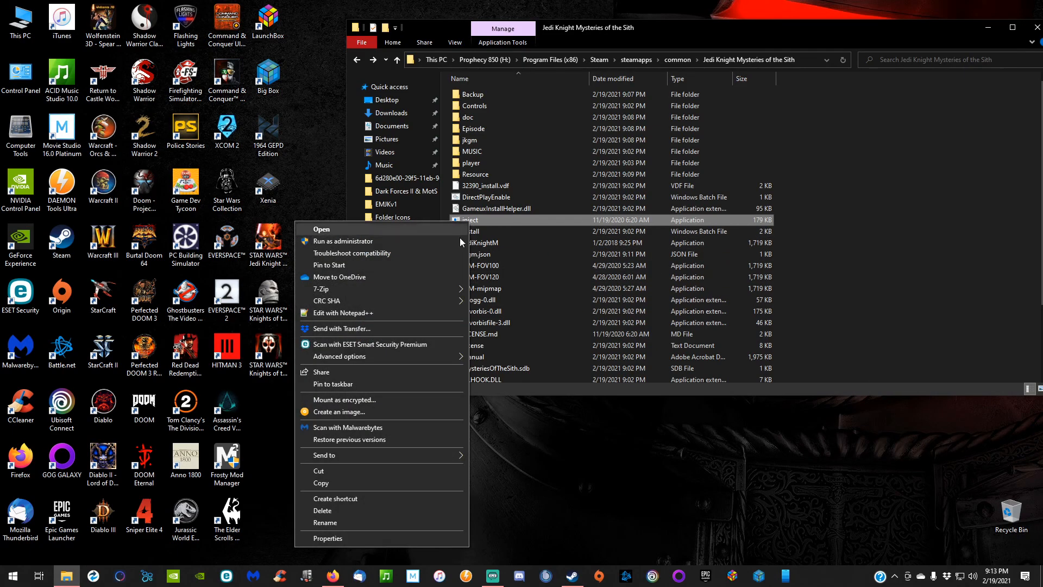
mouse_move(383, 455)
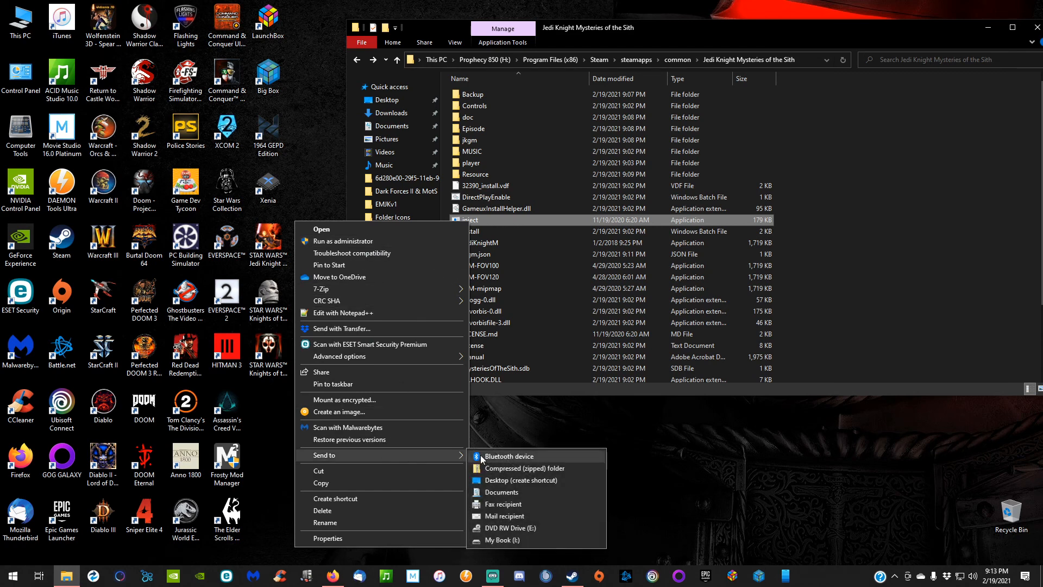
left_click(506, 483)
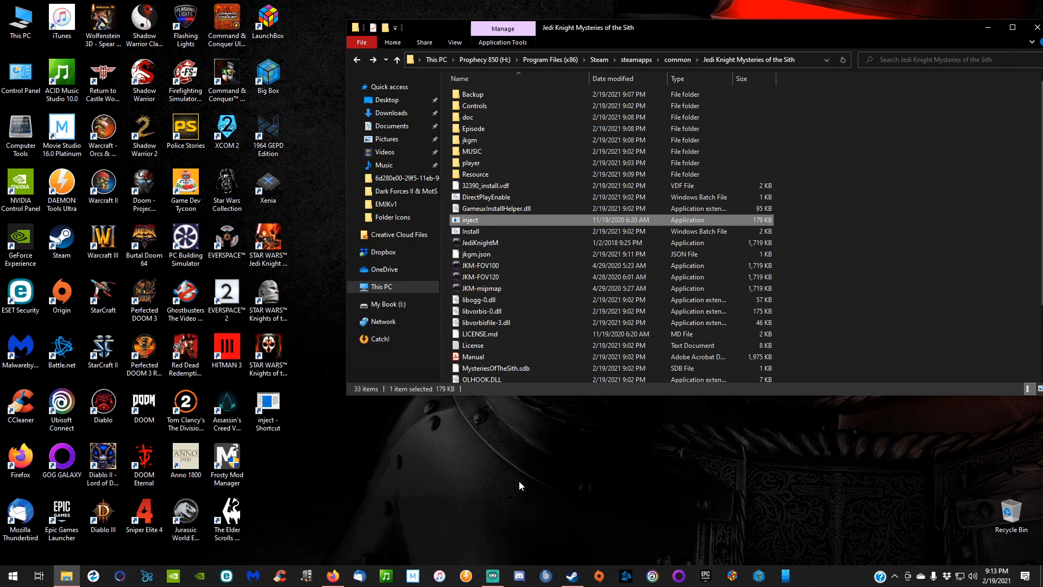
left_click(988, 27)
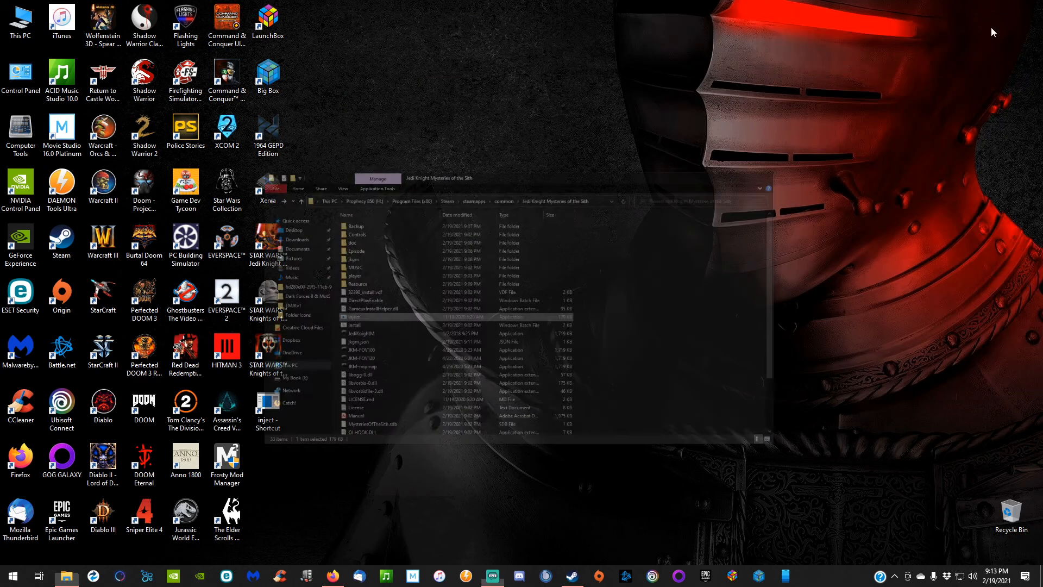
Copy the name of the old STAR WARS Jedi Knight Mysteries of the Sith desktop shortcut and move that shortcut to the Recycle Bin
left_click(268, 263)
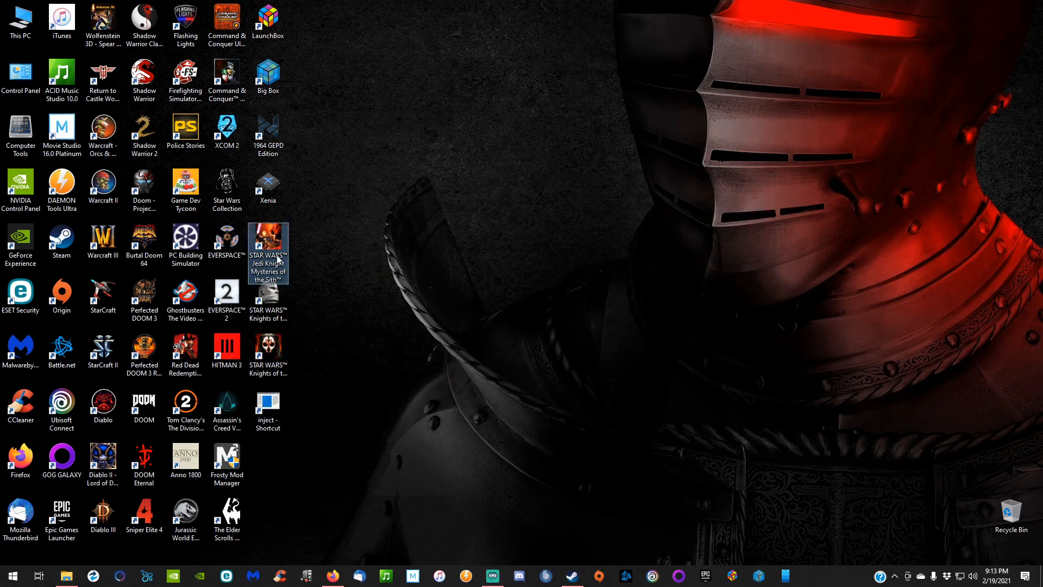
left_click(277, 258)
right_click(277, 259)
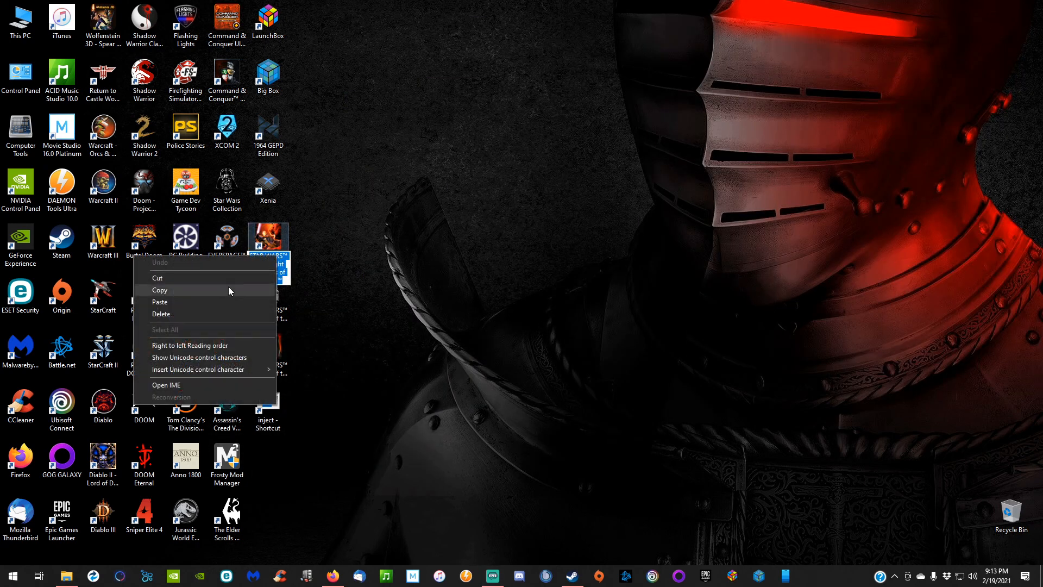
left_click(225, 289)
left_click_drag(268, 239, 1010, 516)
Rename the inject shortcut with the copied STAR WARS Jedi Knight Mysteries of the Sith name and move it to the deleted shortcut's place
left_click(272, 427)
left_click(268, 427)
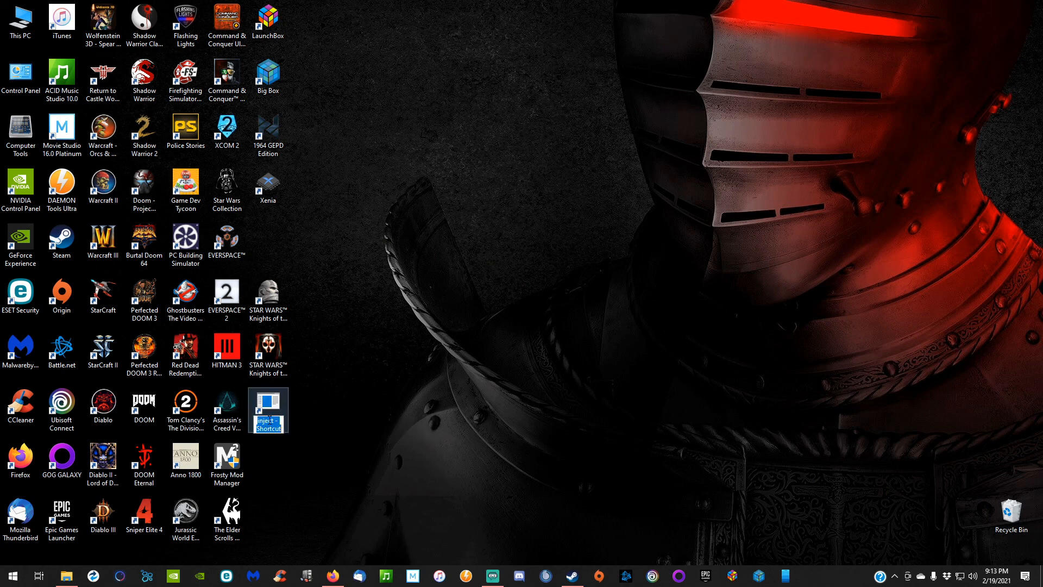
right_click(268, 420)
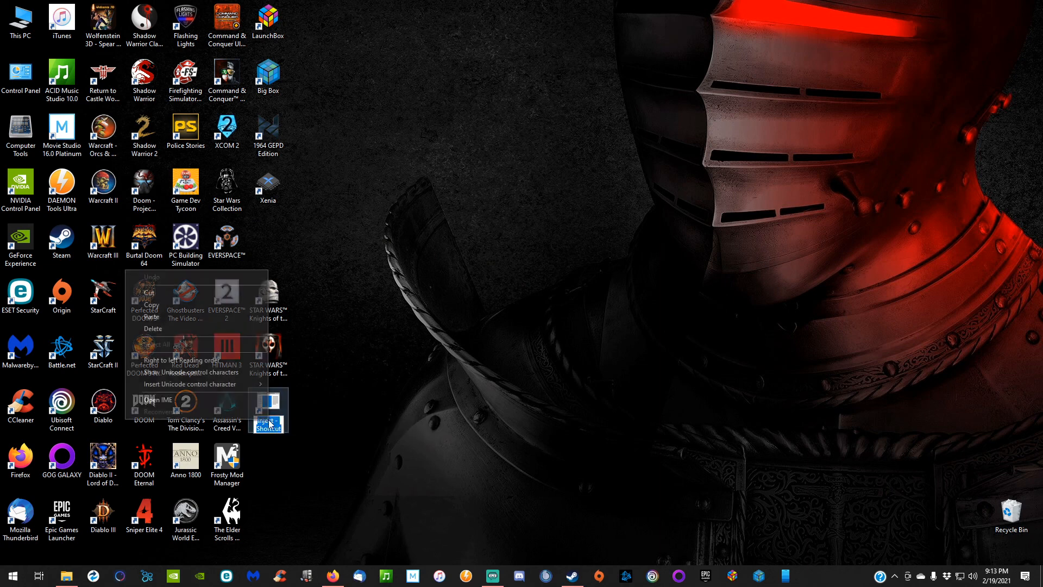
left_click(168, 317)
key("Return")
left_click_drag(257, 402, 258, 239)
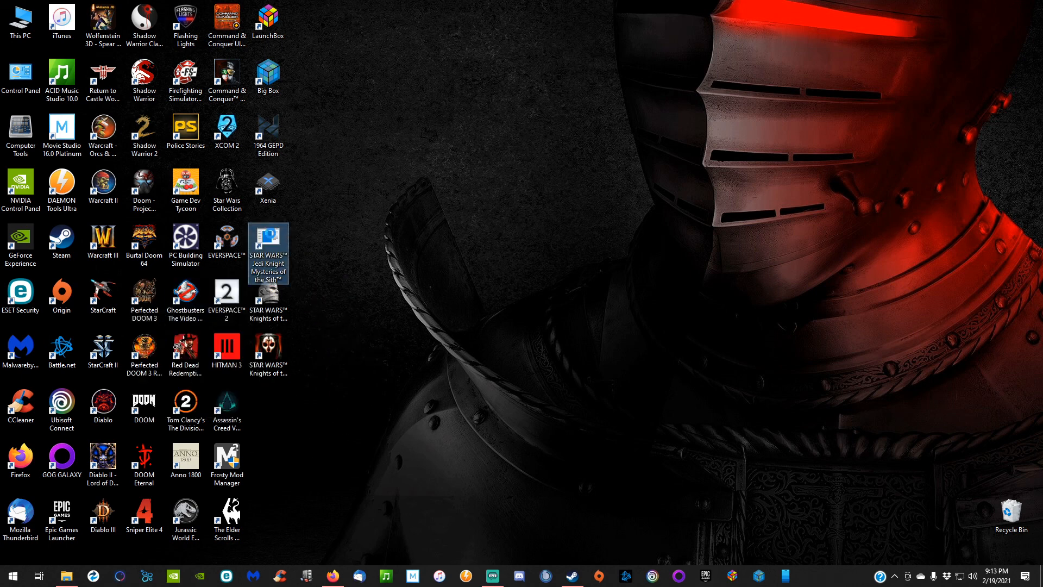
Change the renamed shortcut's icon to the game's custom icon file from the Folder Icons folder and apply it
right_click(269, 244)
left_click(132, 558)
left_click(380, 432)
left_click(643, 300)
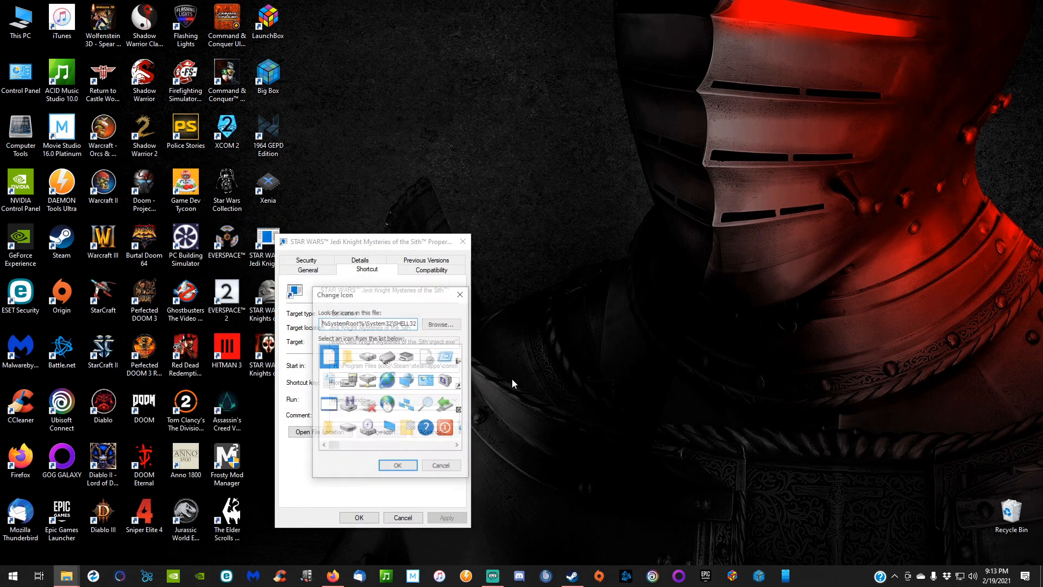
left_click(441, 324)
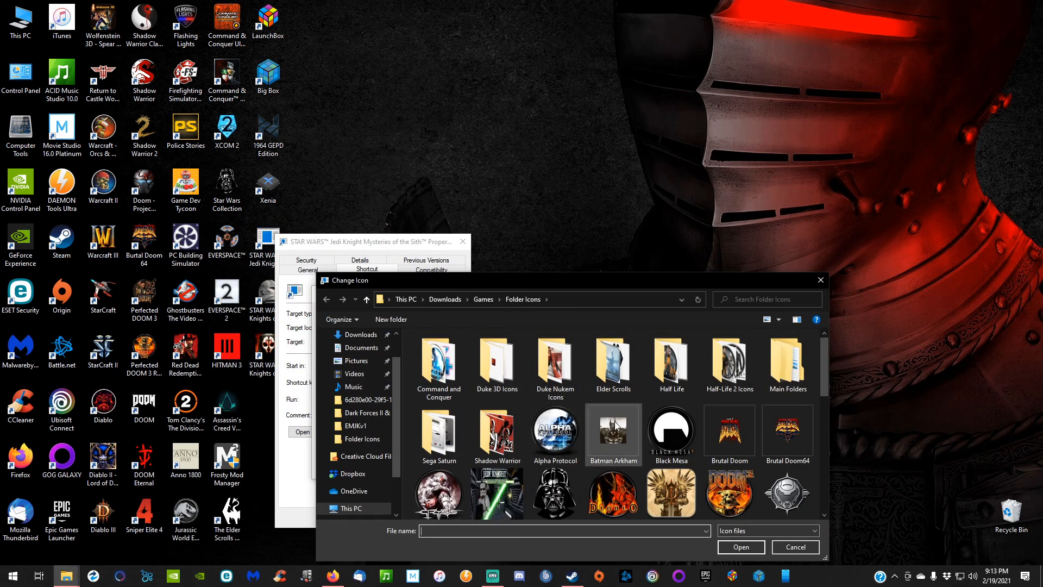
scroll(673, 451, "down", 3)
left_click(672, 473)
left_click(741, 546)
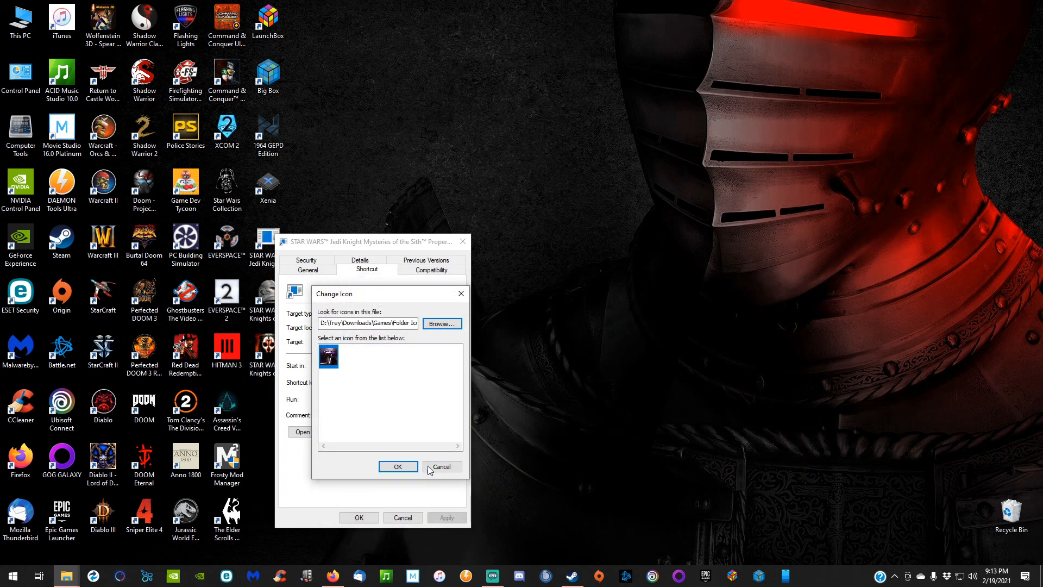
left_click(397, 467)
left_click(445, 517)
left_click(358, 517)
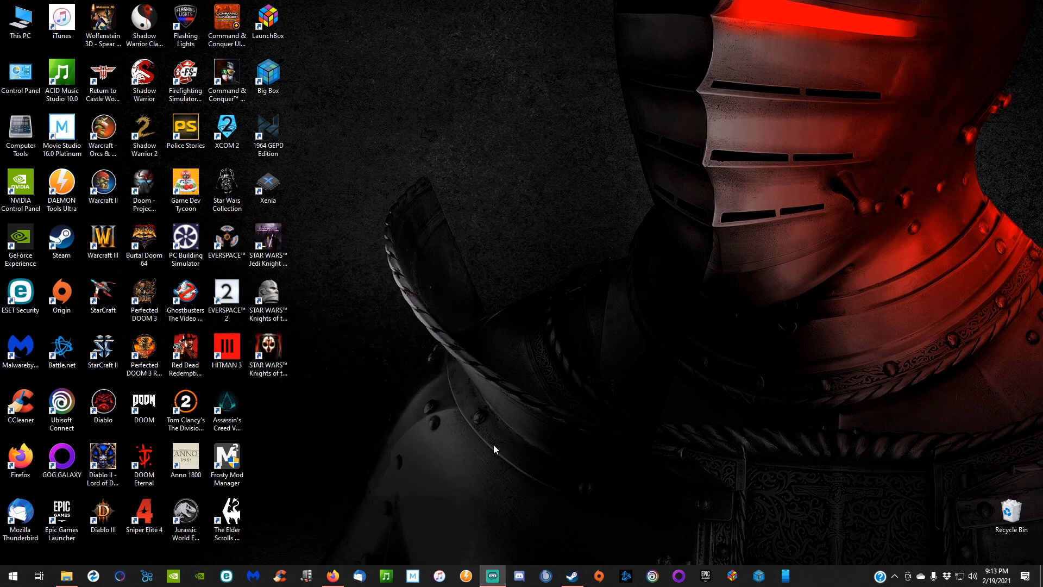